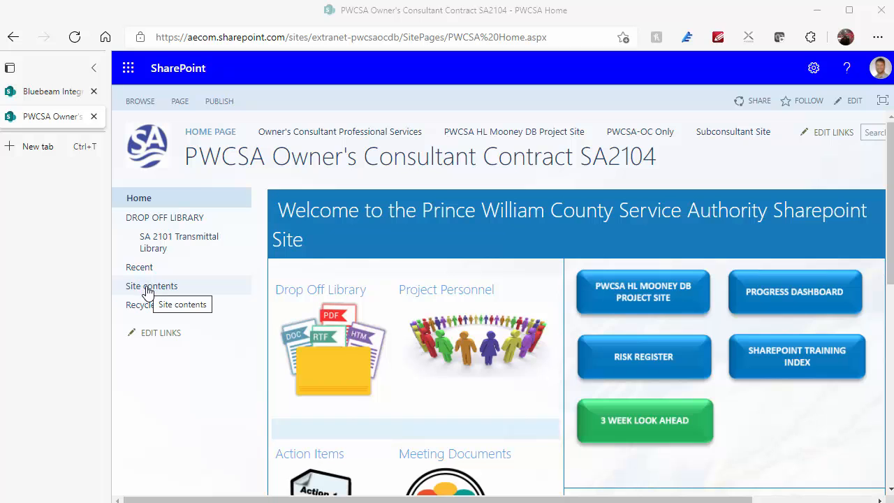
Open the Deliverables-Working library from the site contents, and return to the site's home page
left_click(148, 291)
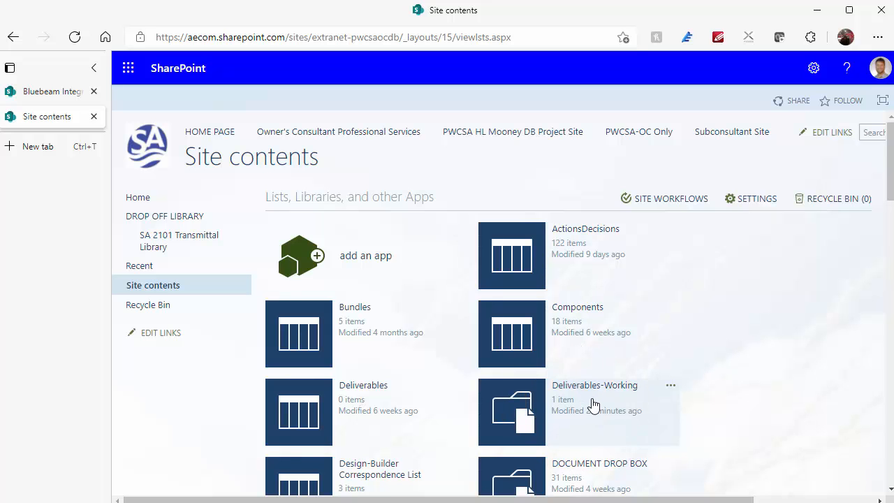
left_click(516, 411)
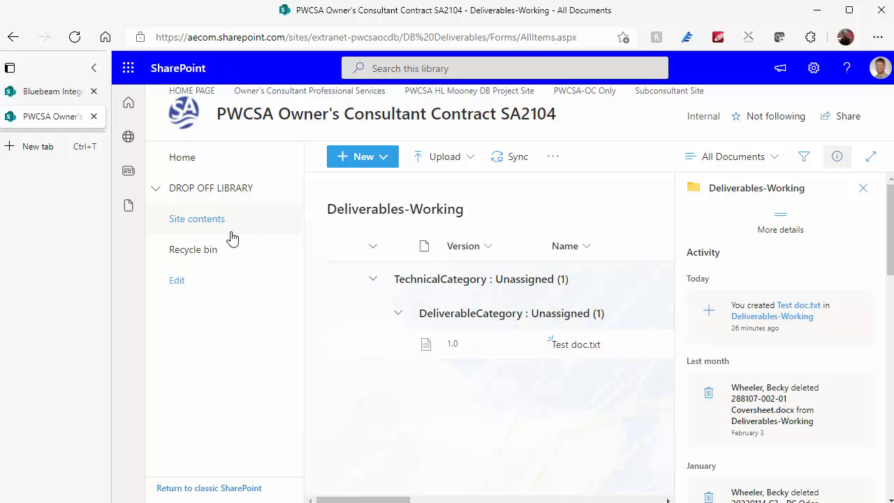
left_click(178, 157)
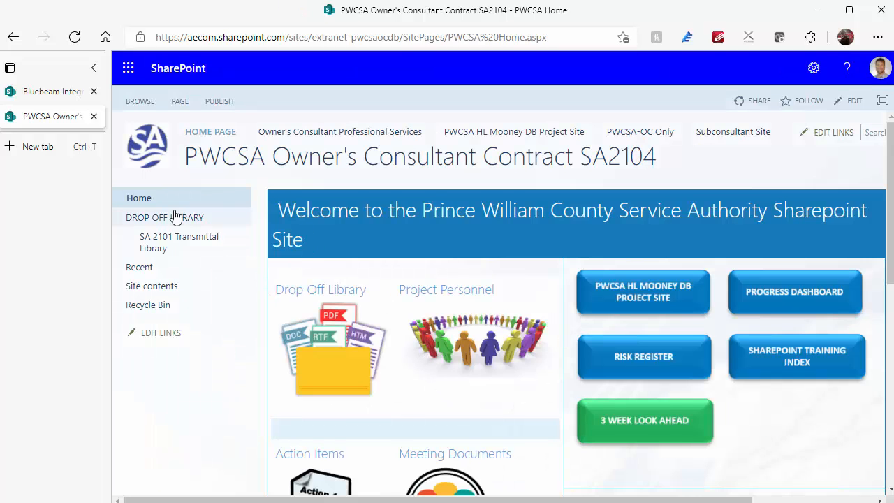
Copy the web address of the PWCSA home page and minimize the browser window
left_click(136, 200)
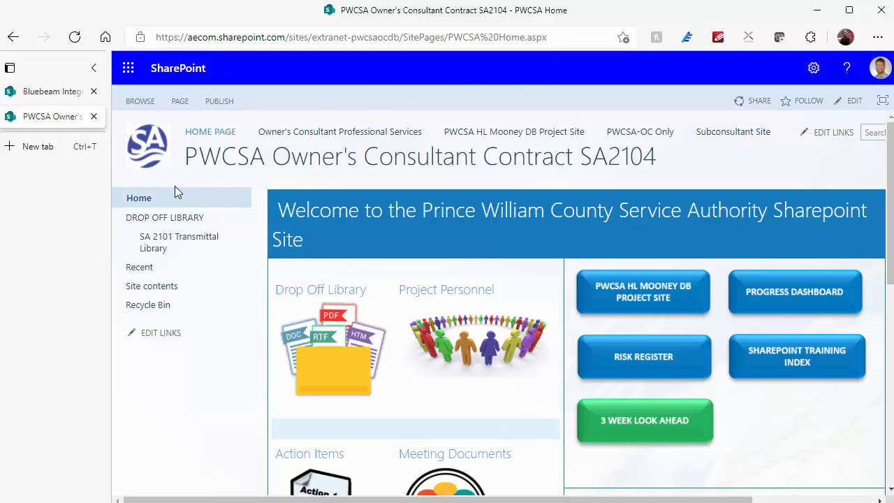
left_click(575, 38)
right_click(467, 38)
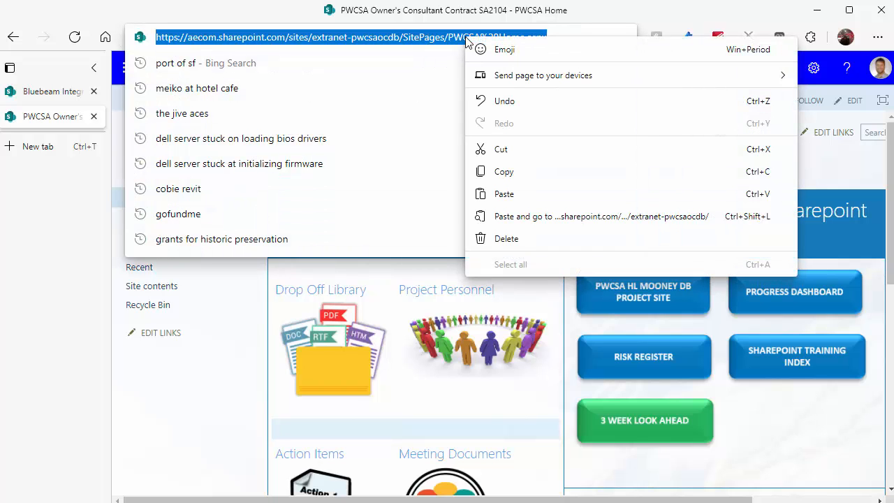
left_click(511, 175)
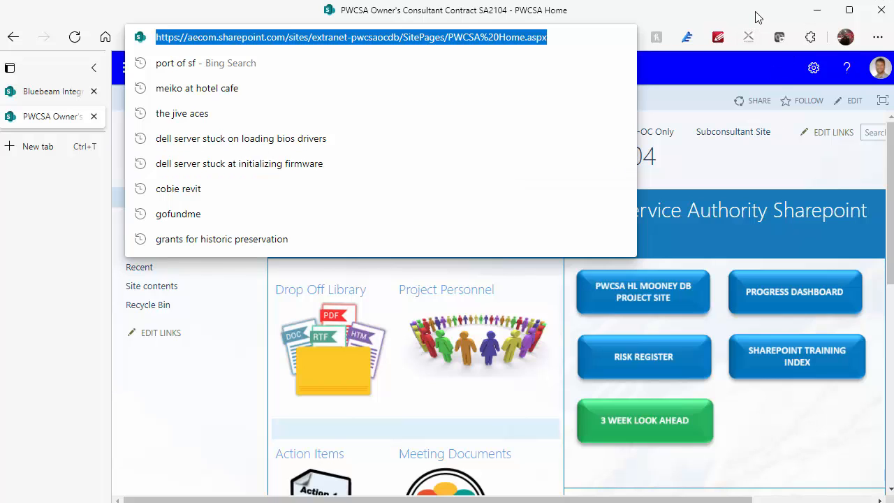
left_click(817, 10)
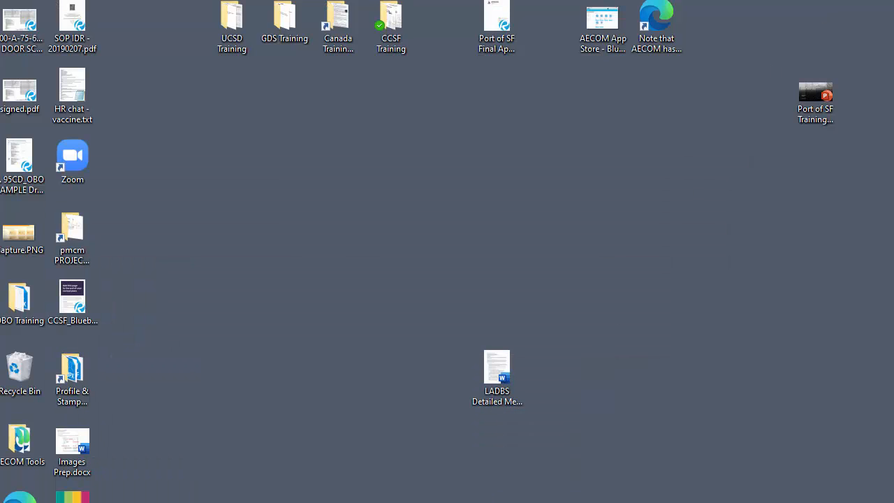
Switch to the SFPORT-TEAM-Permit-Desk site and check its added apps for the Bluebeam Revu SharePoint Extension
key("alt+Tab")
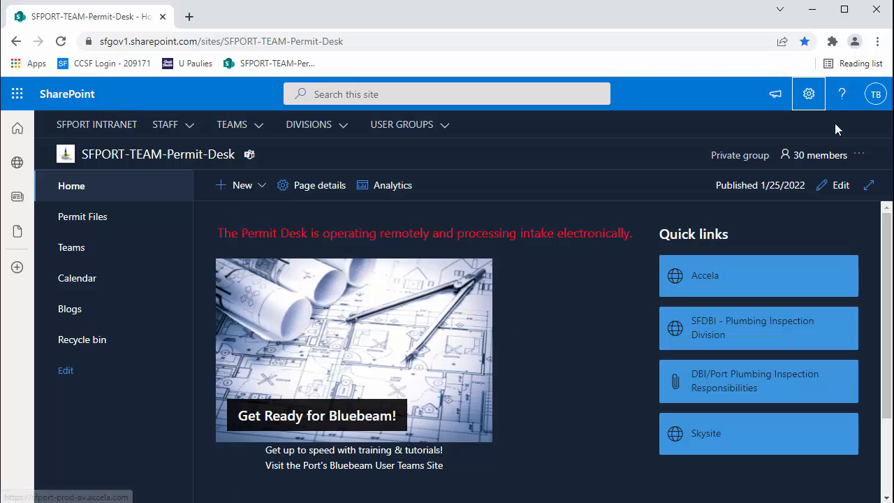
left_click(808, 94)
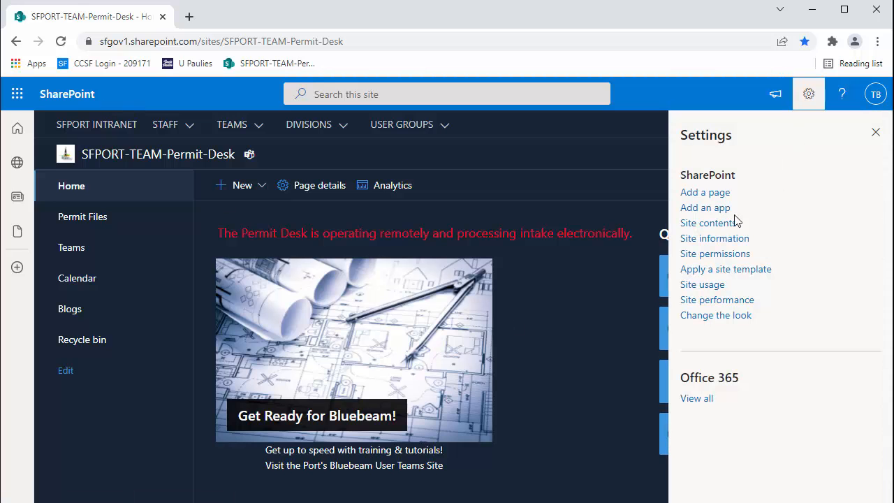
left_click(703, 208)
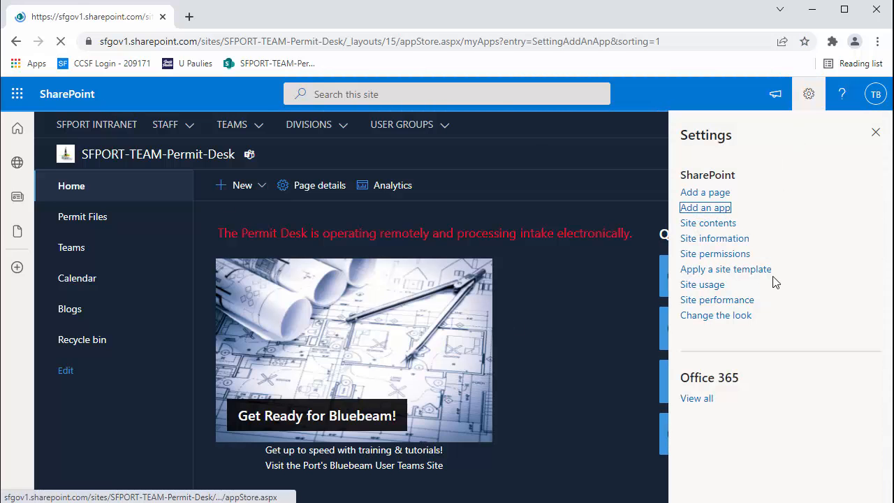
scroll(379, 384, "down", 10)
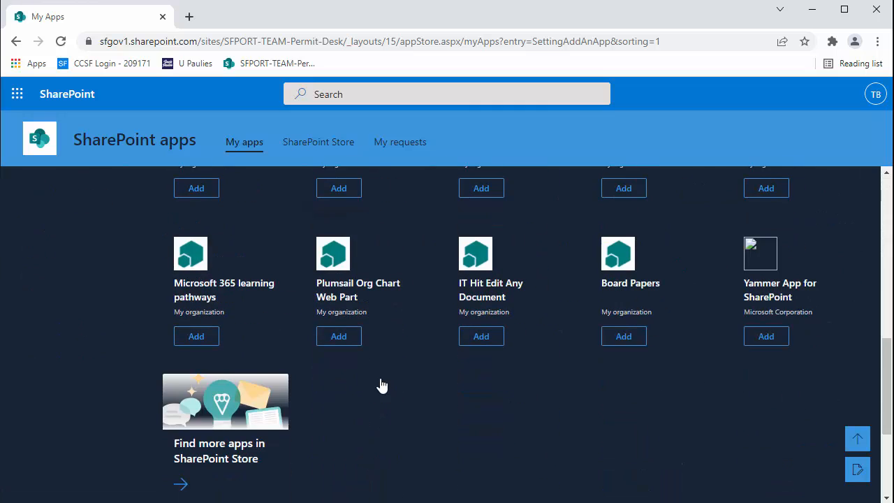
scroll(368, 405, "down", 1)
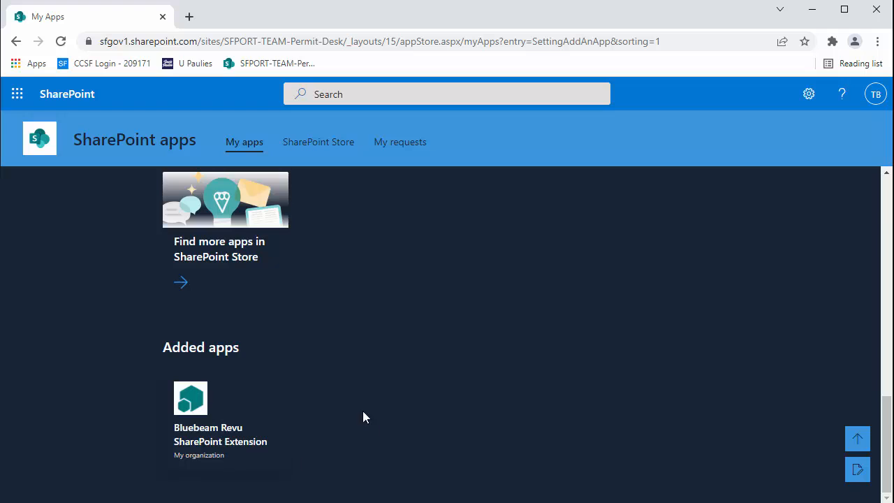
left_click(210, 436)
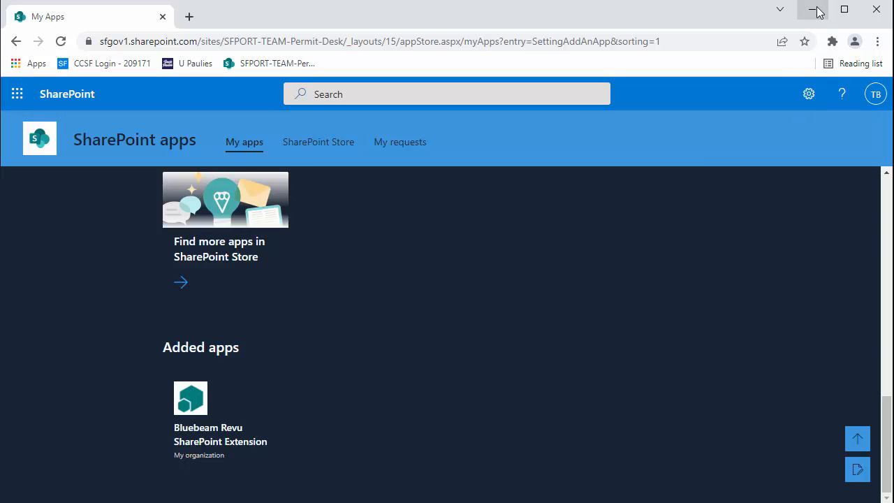
left_click(814, 10)
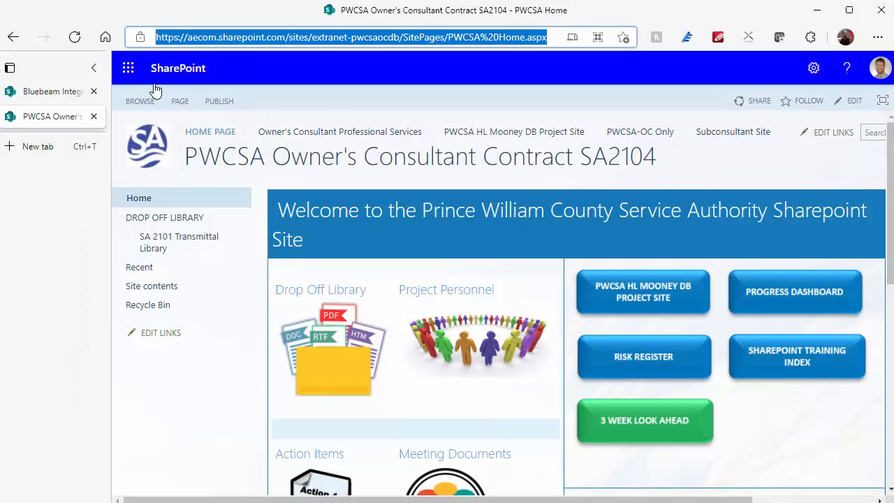
Switch to Bluebeam Revu and move the Document Management toolbar to the middle of its row
left_click(139, 200)
left_click(816, 13)
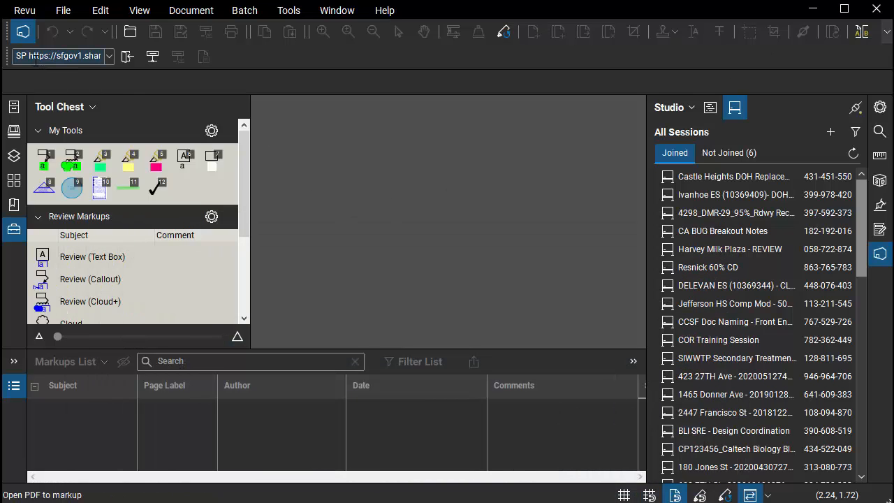
left_click_drag(7, 56, 381, 56)
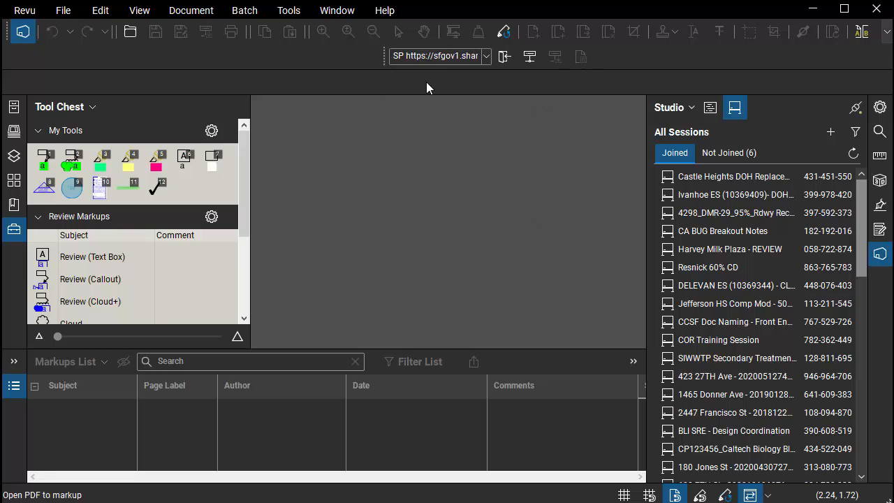
Check that the Document Management toolbar is enabled and review its list of document management connections
right_click(590, 56)
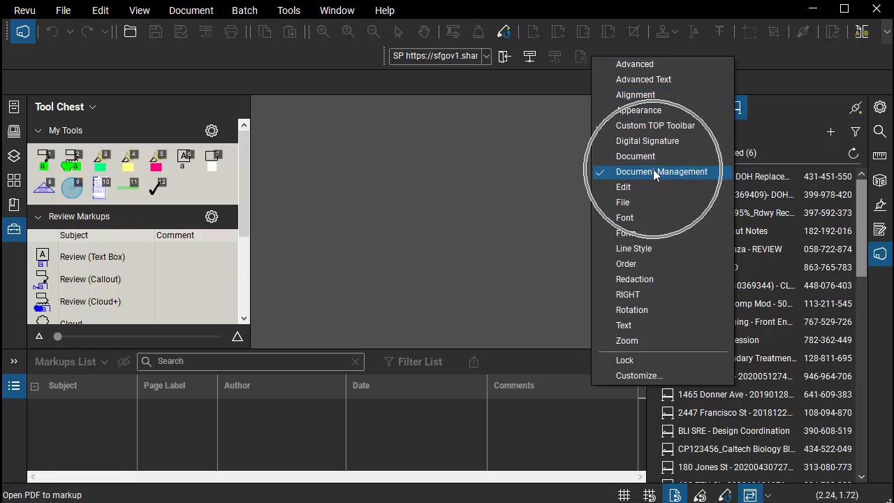
left_click(488, 56)
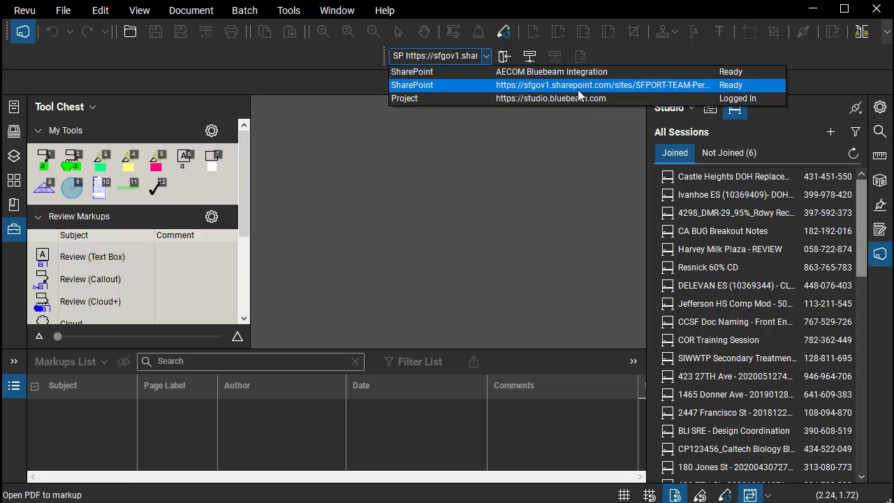
left_click(532, 182)
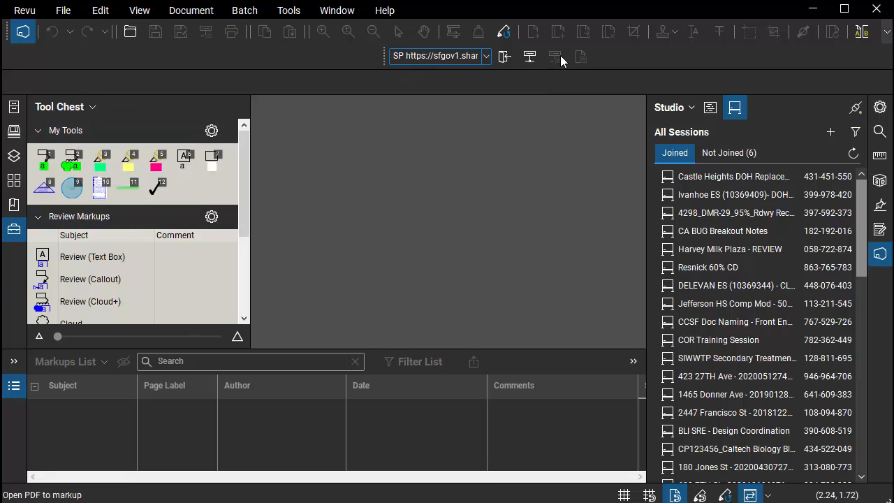
Show the Interface section of the Preferences with its File Access settings
left_click(25, 10)
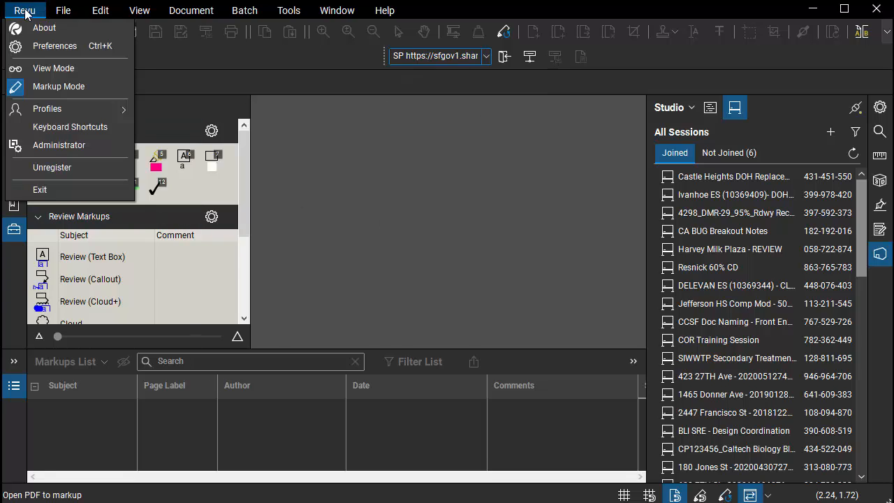
left_click(34, 45)
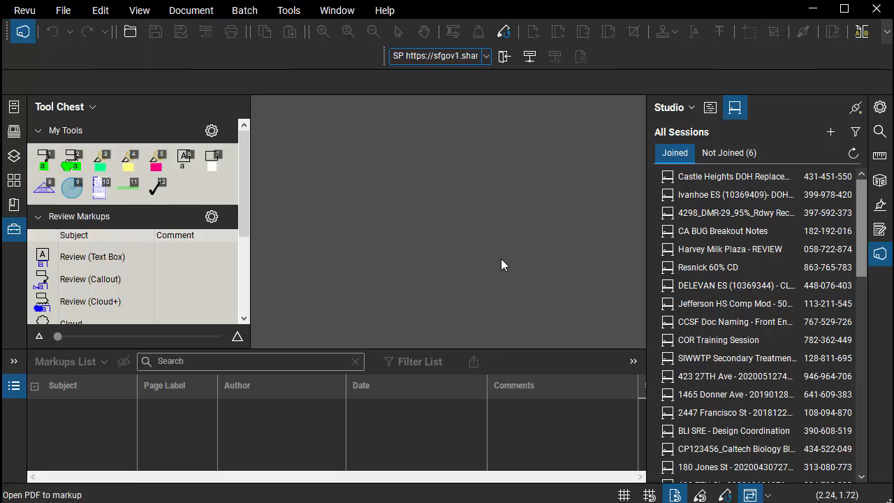
left_click_drag(607, 158, 428, 44)
left_click(258, 97)
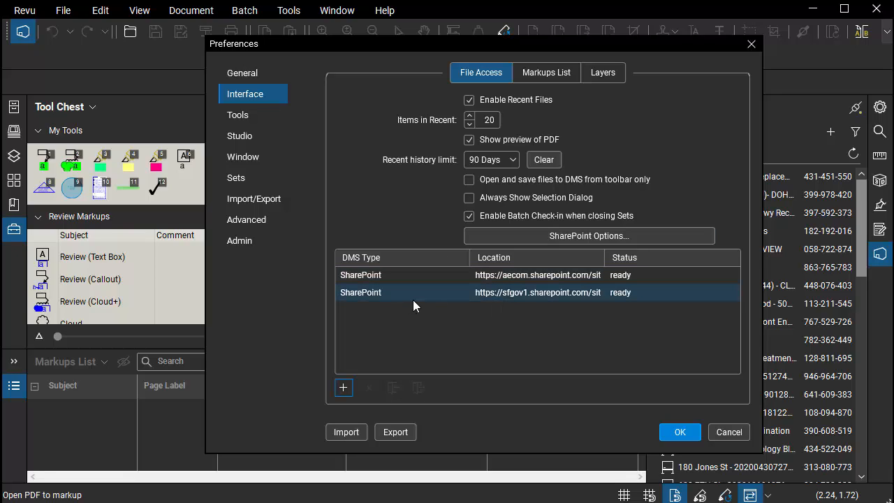
Start adding a document management system and set its type to SharePoint
left_click(344, 388)
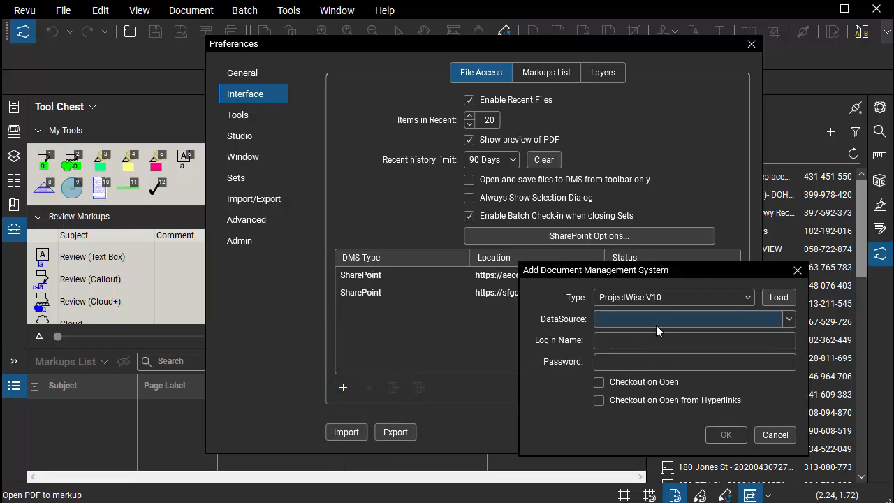
left_click_drag(680, 266, 586, 123)
left_click(553, 149)
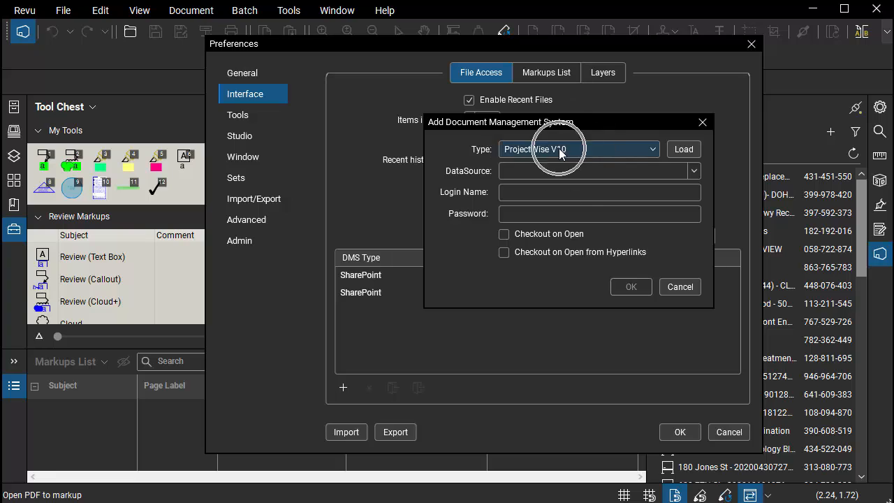
left_click(551, 167)
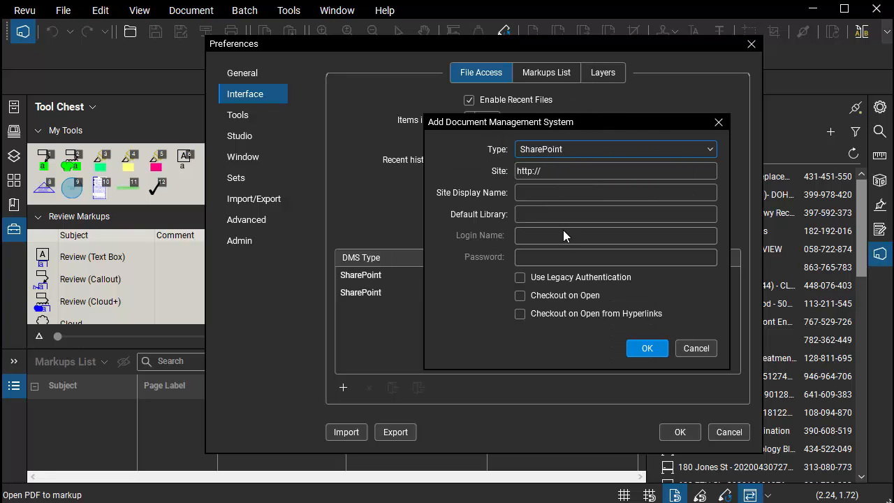
left_click_drag(616, 122, 504, 56)
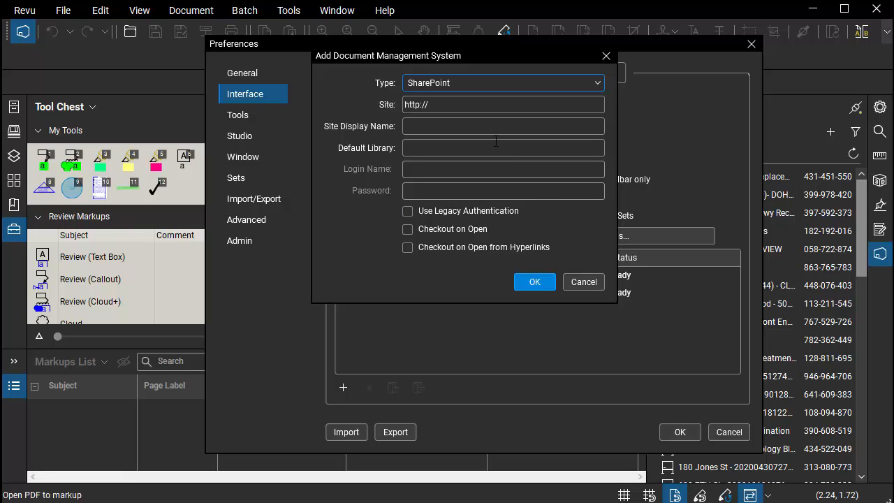
Replace the placeholder Site address with the copied PWCSA home page URL and compare it with the browser page
left_click(446, 103)
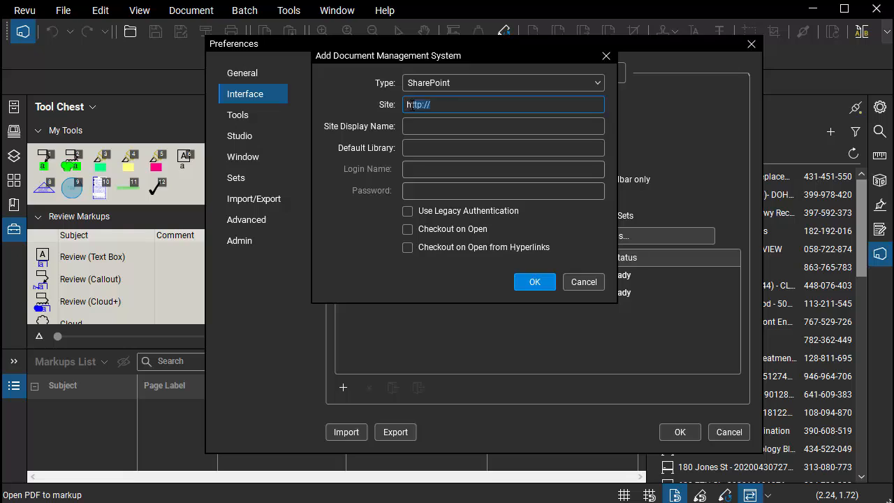
key("ctrl+v")
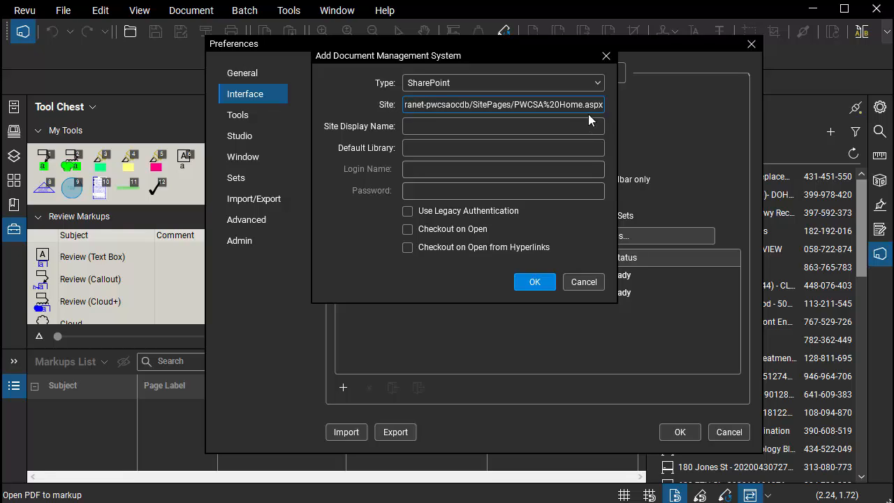
left_click_drag(522, 106, 392, 112)
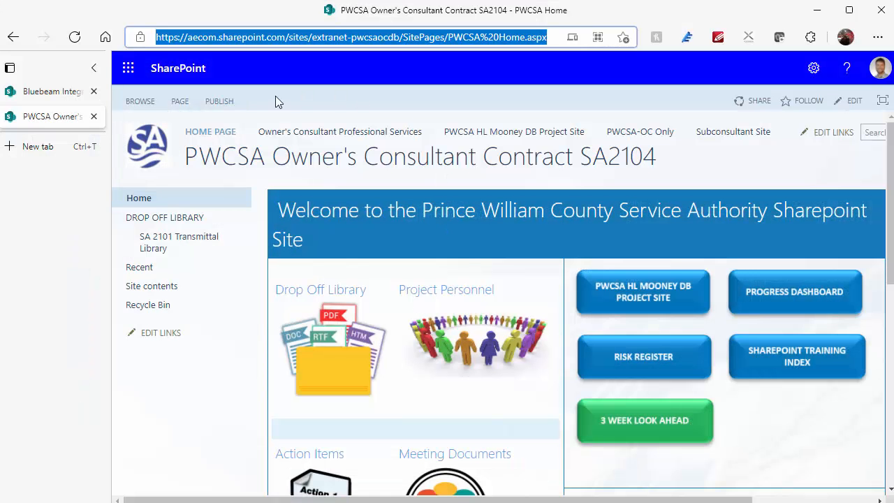
left_click(148, 201)
left_click(815, 9)
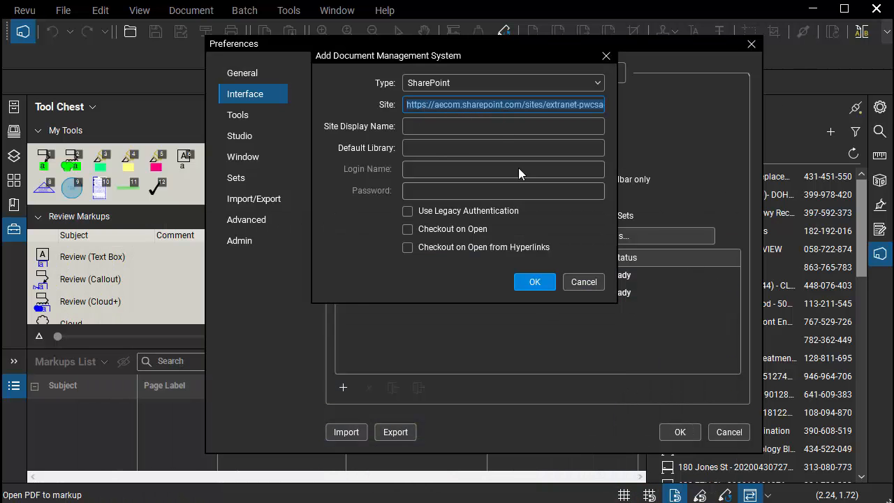
Set the Site Display Name to PWCSA and leave the Default Library empty
key("Tab")
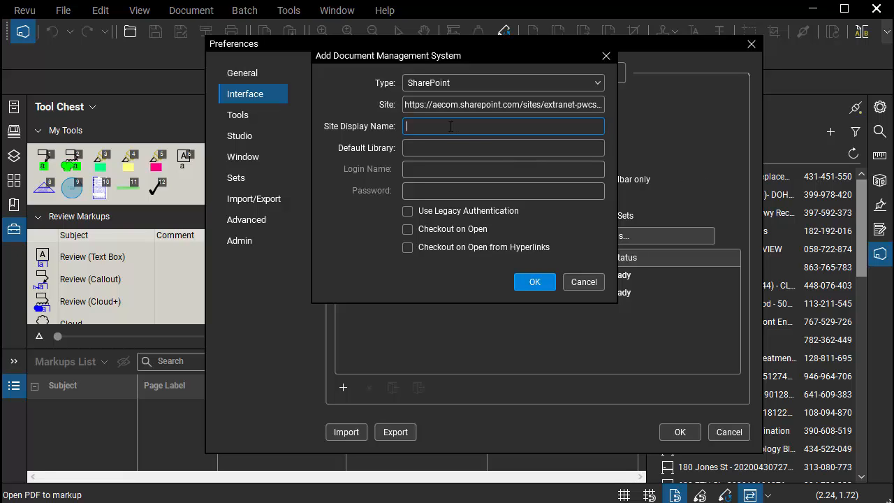
type("PWCSA")
left_click(441, 151)
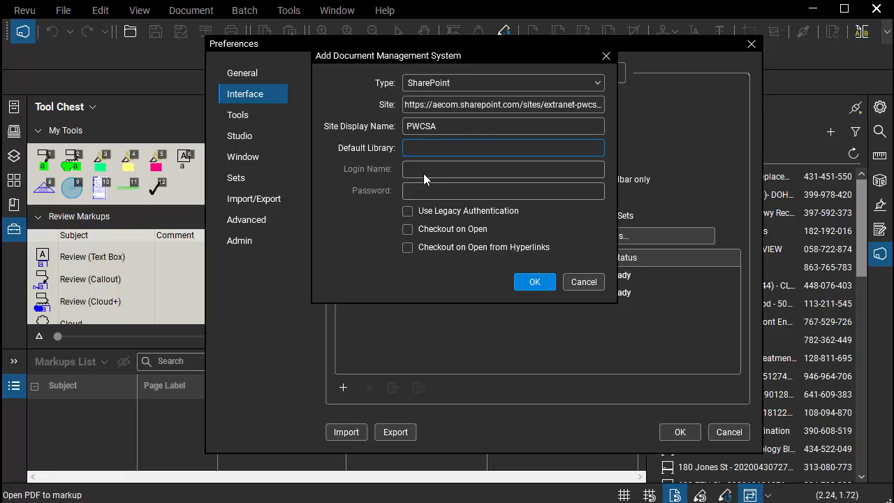
Enable Use Legacy Authentication for the SharePoint connection
left_click(421, 214)
key("ctrl")
key("ctrl")
left_click(409, 210)
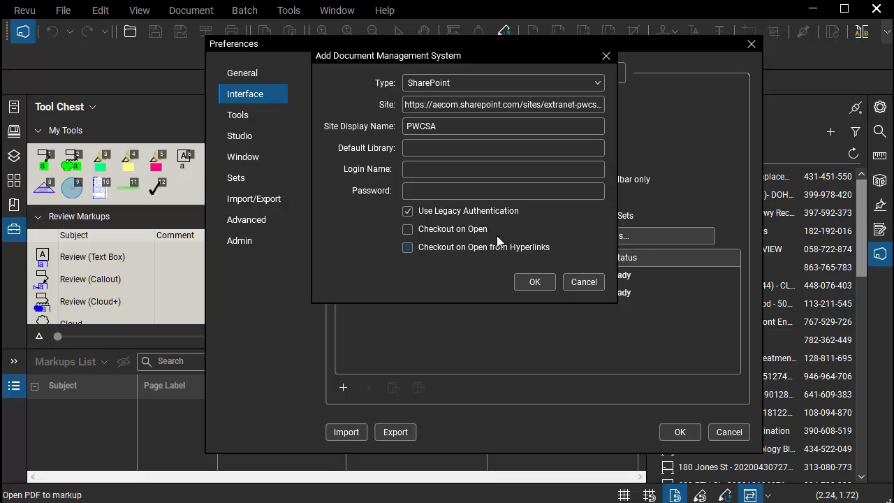
Fill in the login e-mail and account password, enable Checkout on Open from Hyperlinks, and confirm the new SharePoint connection
left_click(429, 170)
key("ctrl+v")
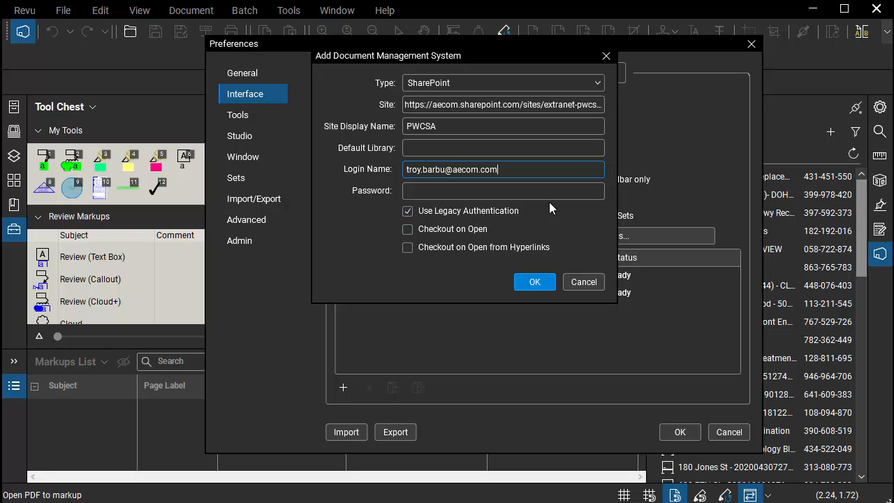
left_click(471, 190)
type("•••••••••••")
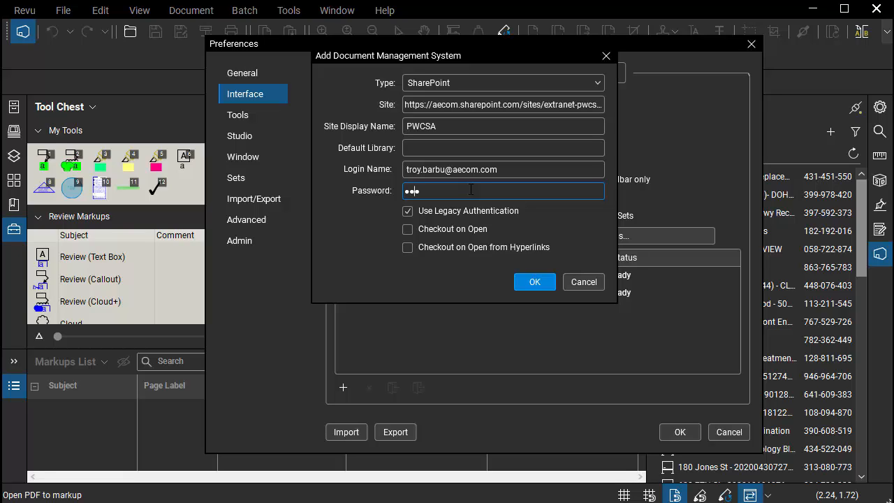
left_click(409, 247)
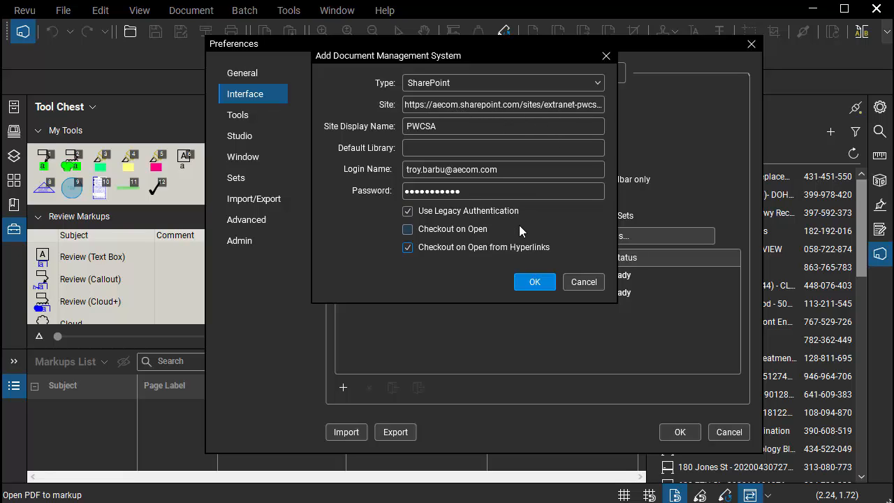
left_click(532, 283)
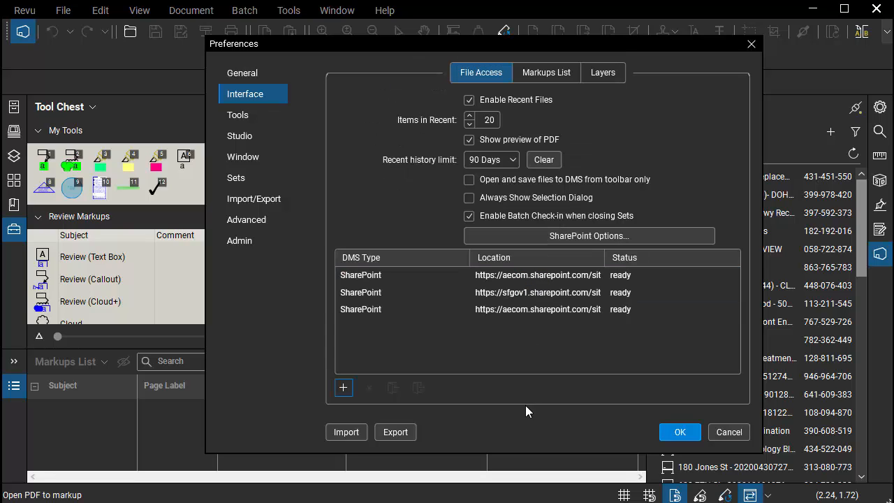
Try to log in to the newly added PWCSA SharePoint entry, fitting the DMS list's columns to show its full location
left_click(498, 310)
left_click(392, 388)
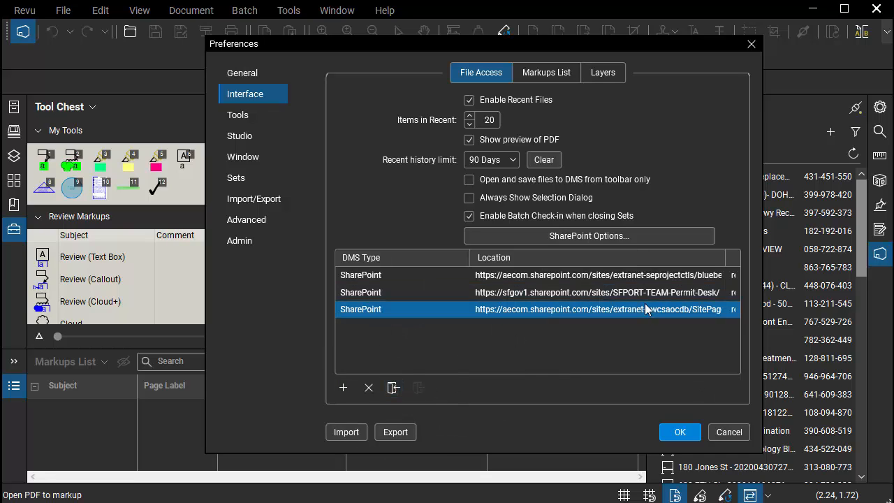
double_click(465, 265)
left_click(392, 387)
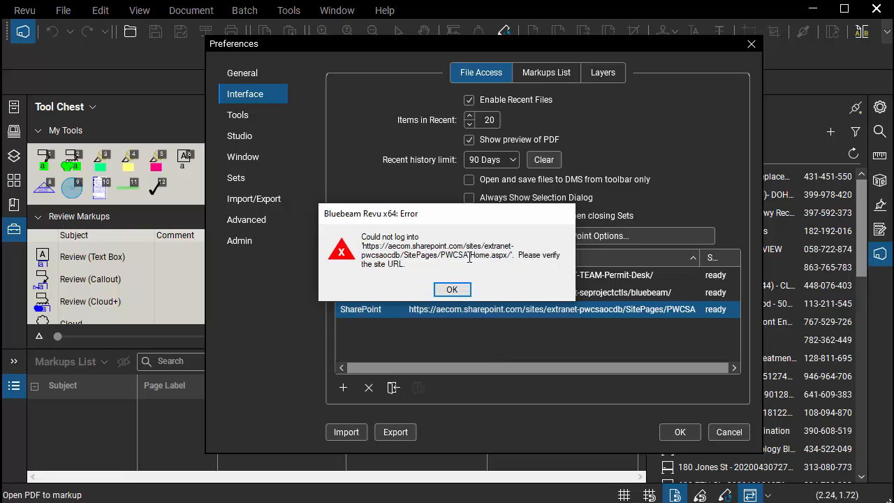
left_click_drag(400, 264, 377, 263)
left_click(496, 275)
left_click(451, 290)
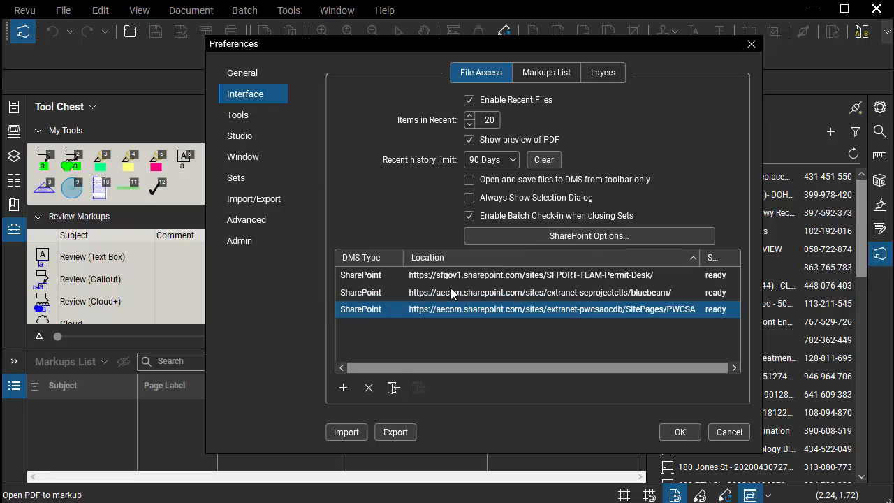
Shorten the PWCSA entry's Site address so it ends at /sites/extranet-pwcsaocdb/SitePages and try logging in again
double_click(484, 308)
left_click_drag(766, 288, 800, 288)
left_click(800, 287)
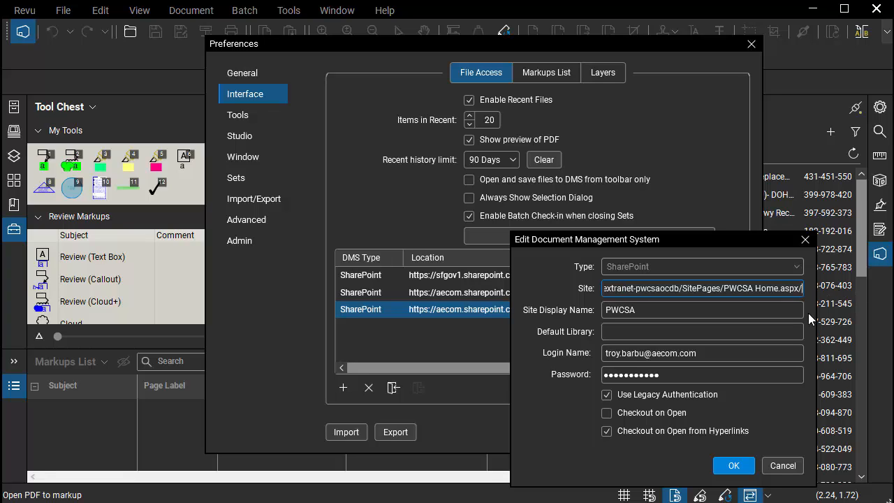
key("BackSpace")
key("BackSpace")
key("BackSpace")
key("BackSpace")
key("BackSpace")
key("BackSpace")
key("BackSpace")
key("BackSpace")
key("BackSpace")
key("BackSpace")
key("BackSpace")
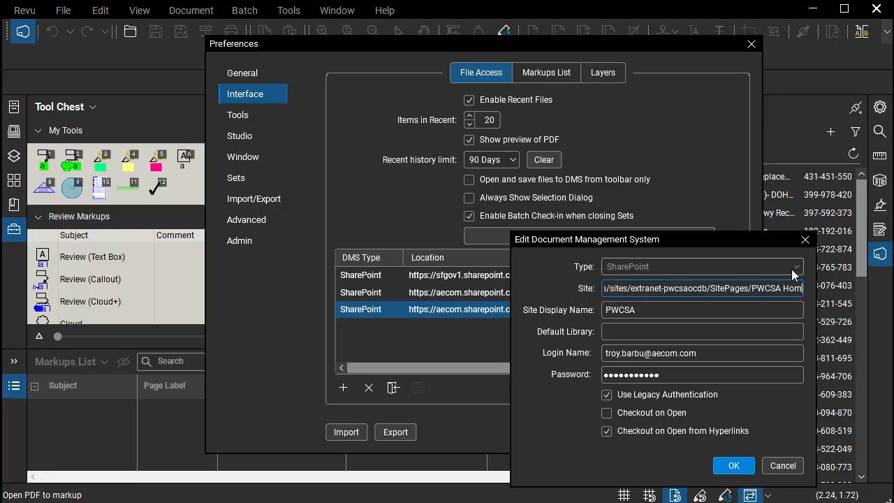
key("BackSpace")
key("BackSpace")
key("BackSpace")
key("BackSpace")
key("BackSpace")
key("BackSpace")
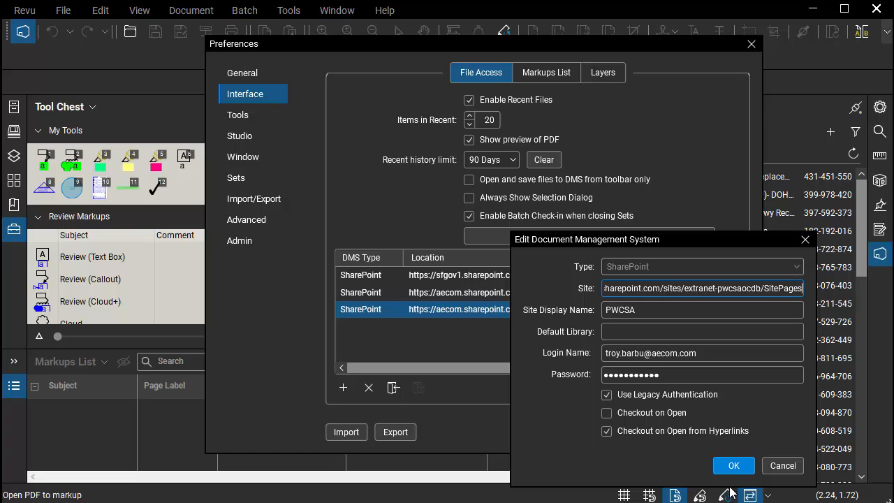
left_click(733, 464)
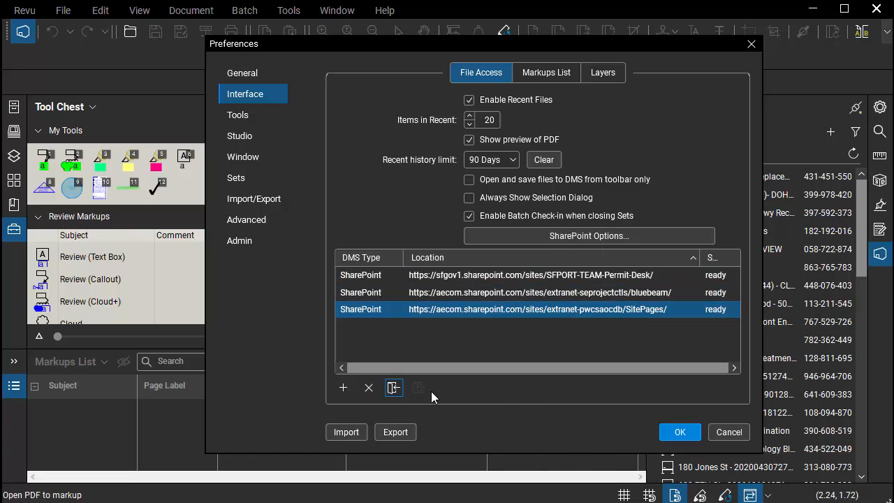
left_click(393, 388)
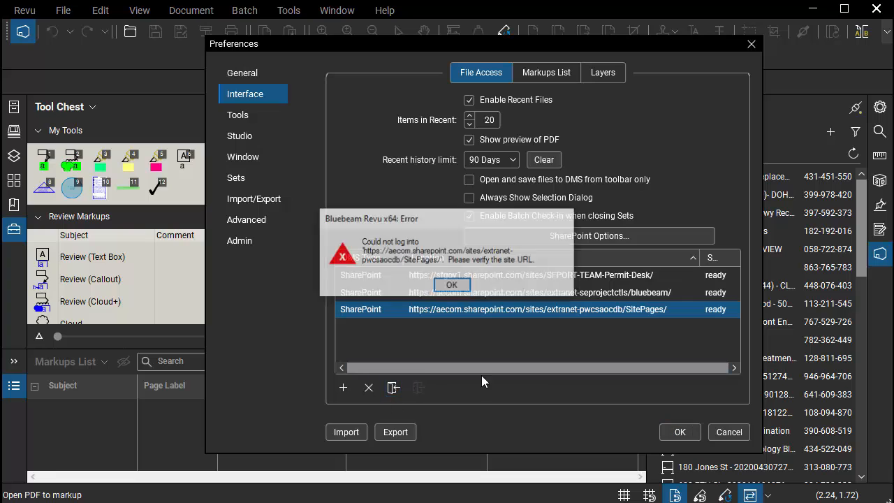
left_click(452, 285)
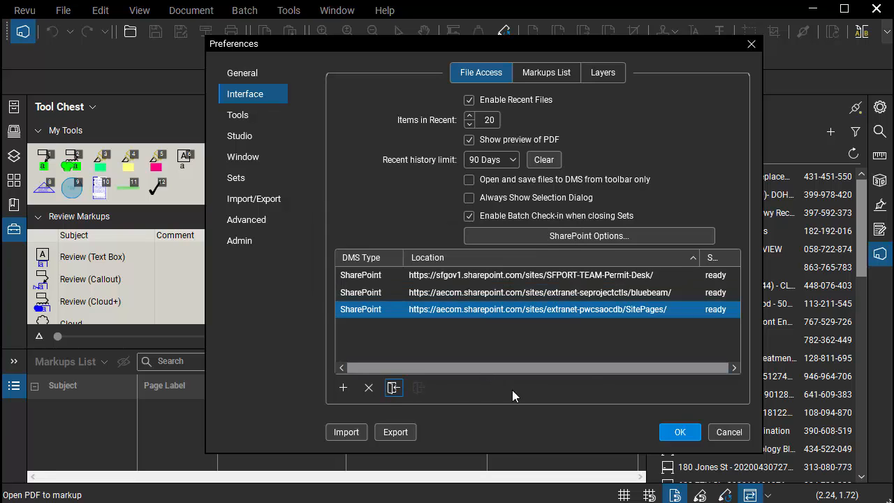
double_click(608, 308)
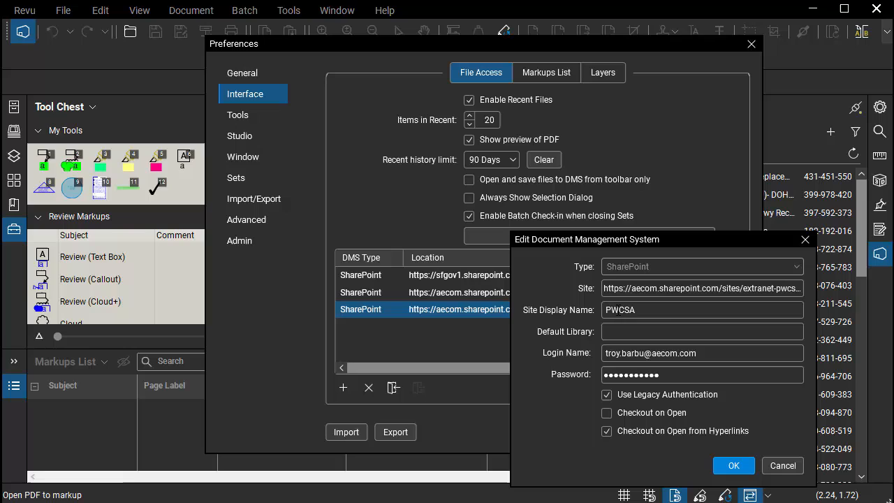
left_click_drag(774, 287, 846, 290)
left_click(783, 284)
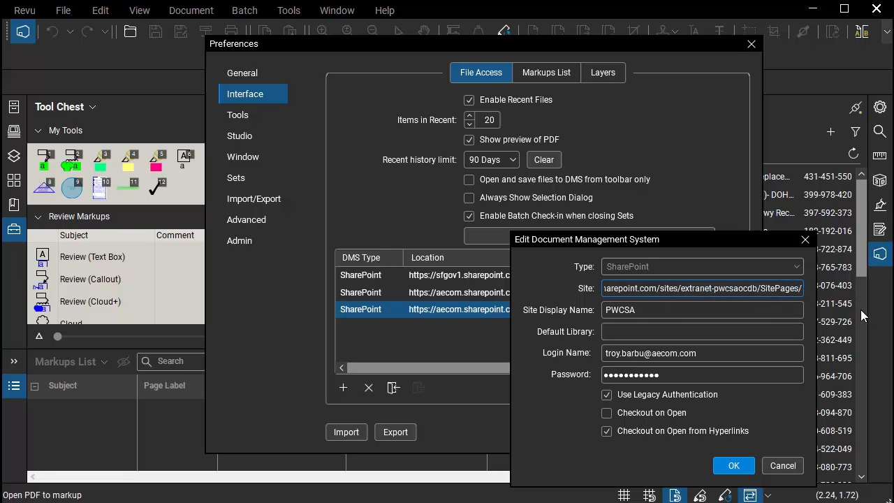
key("BackSpace")
key("BackSpace")
key("BackSpace")
key("BackSpace")
key("BackSpace")
key("BackSpace")
key("BackSpace")
key("BackSpace")
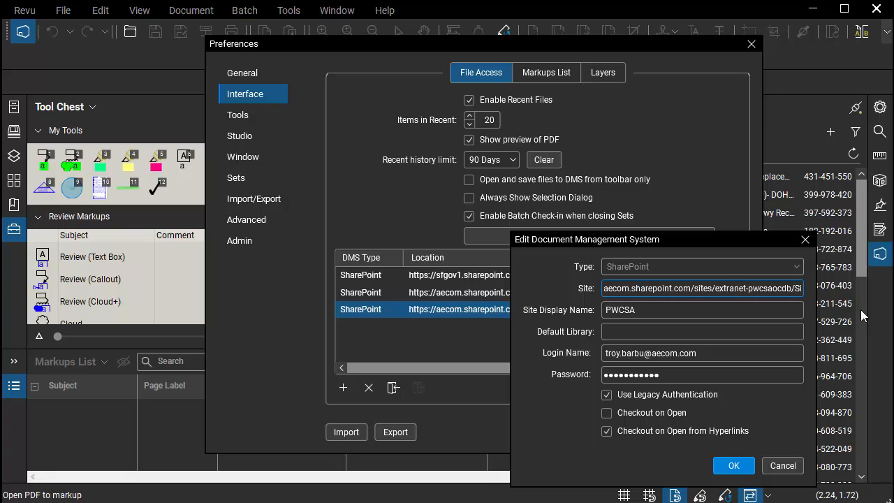
key("BackSpace")
key("BackSpace")
key("BackSpace")
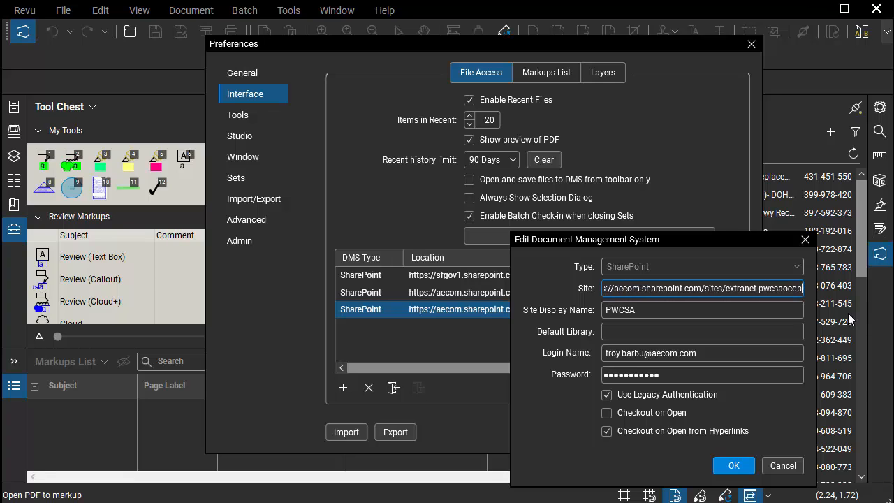
left_click(731, 465)
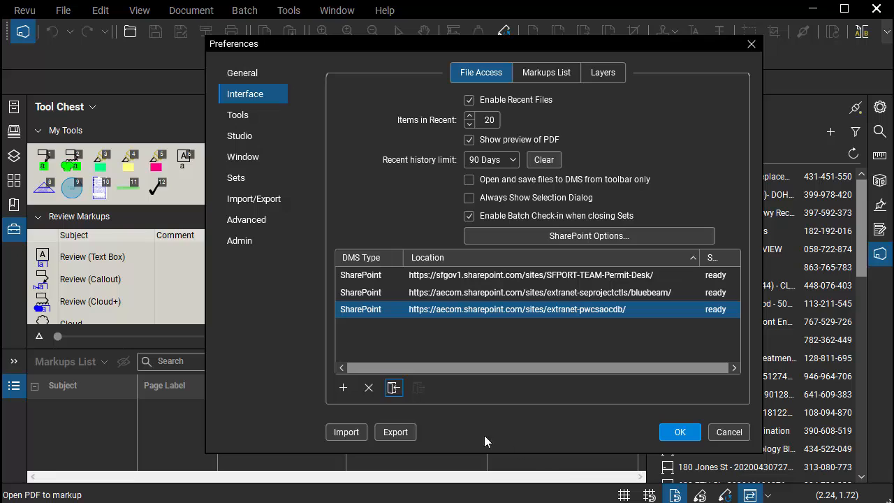
Log in to the corrected PWCSA SharePoint entry and widen the Status column to check its login state
left_click(393, 389)
left_click_drag(700, 257, 685, 257)
left_click(711, 314)
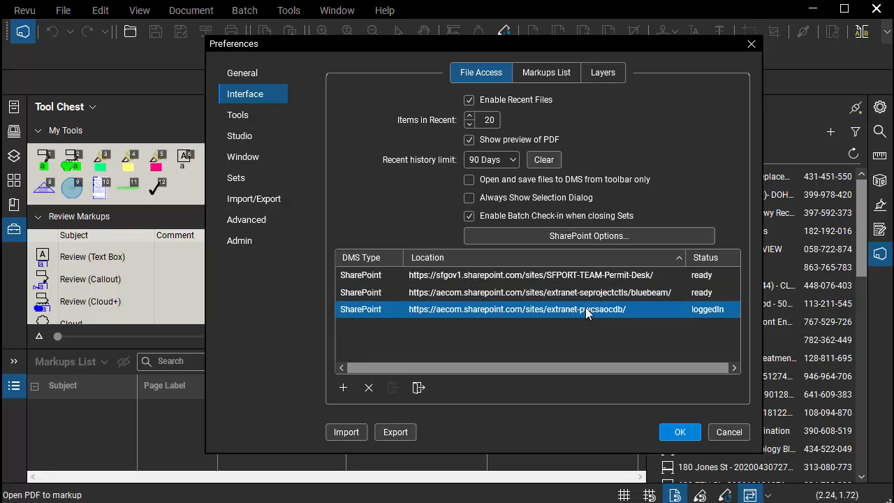
left_click(707, 309)
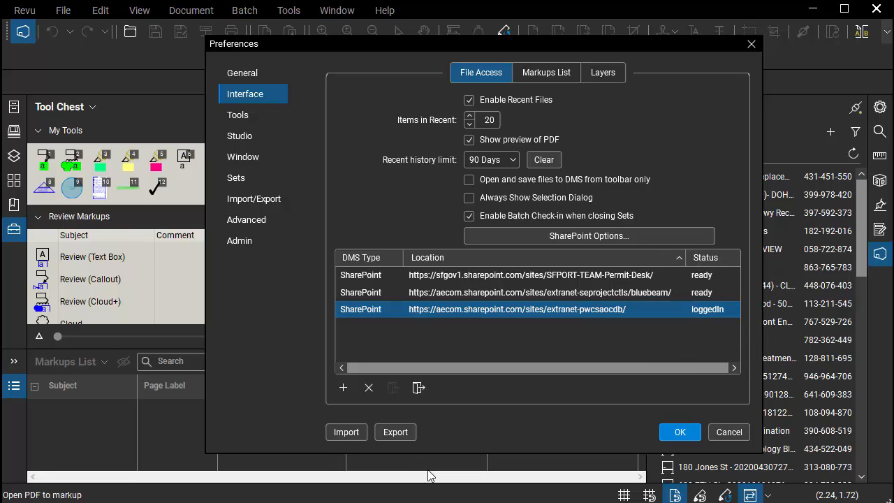
Log out of the PWCSA SharePoint entry in the document management system list
left_click(679, 433)
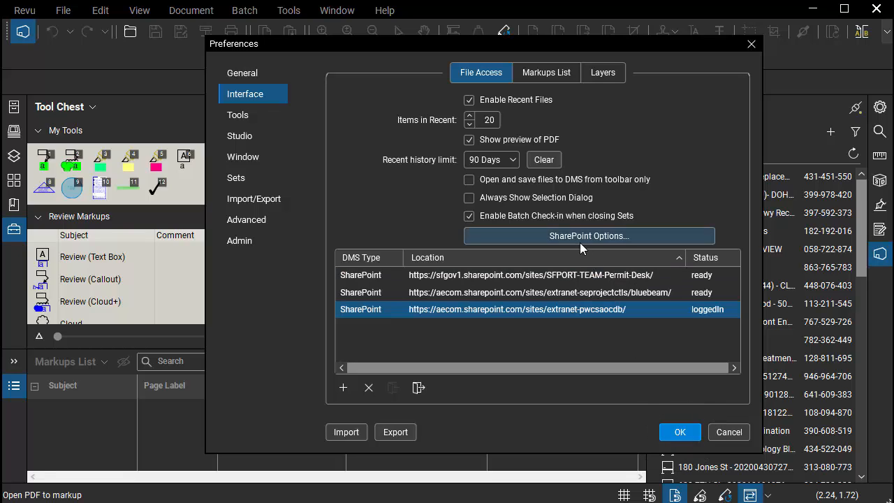
left_click(579, 310)
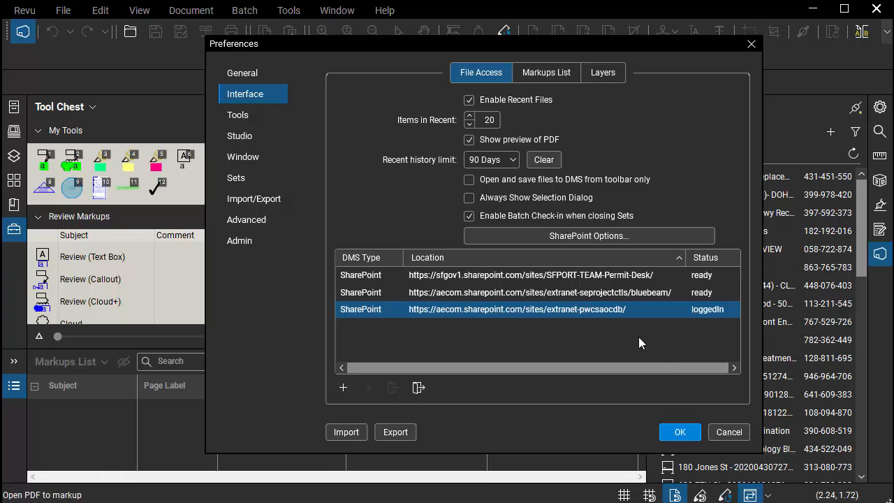
left_click(577, 307)
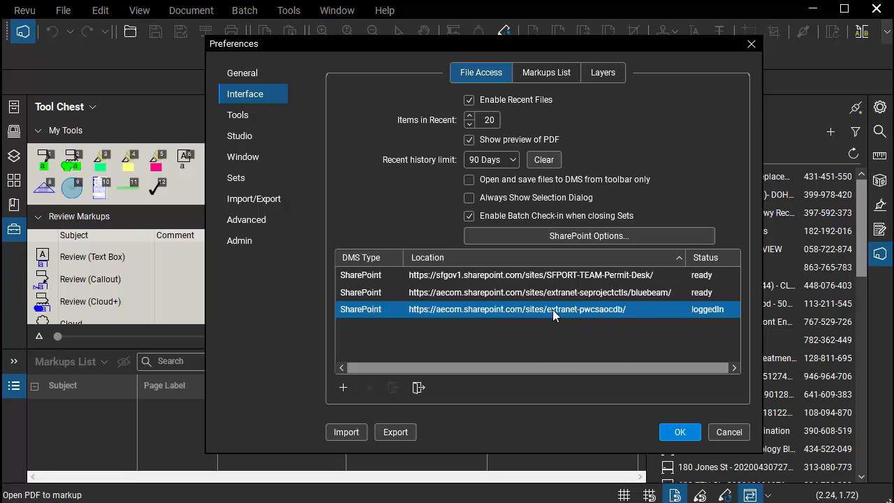
left_click(418, 388)
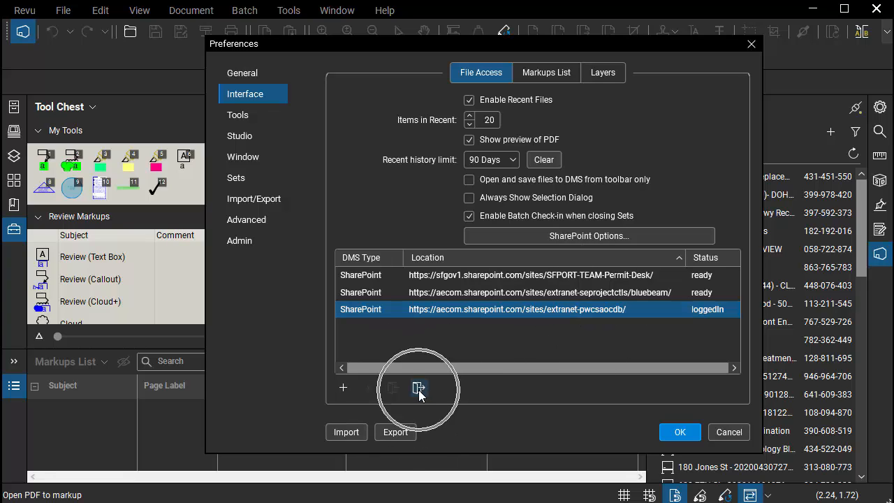
left_click(581, 309)
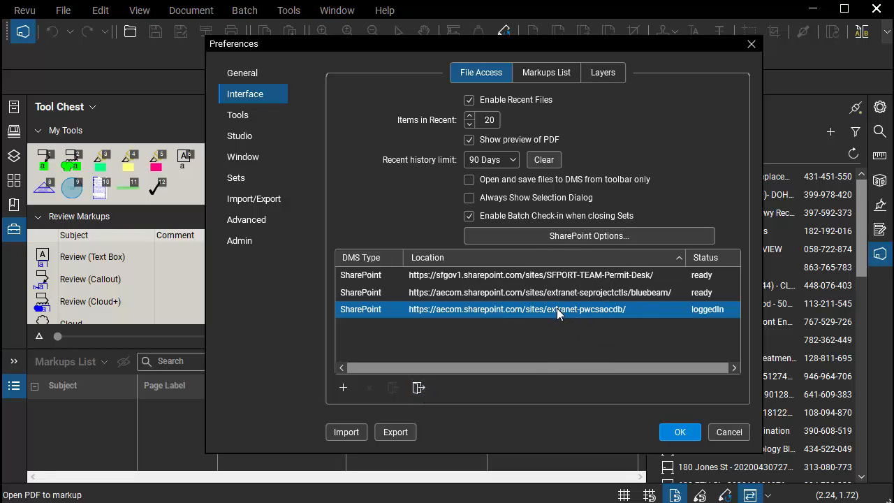
left_click(418, 388)
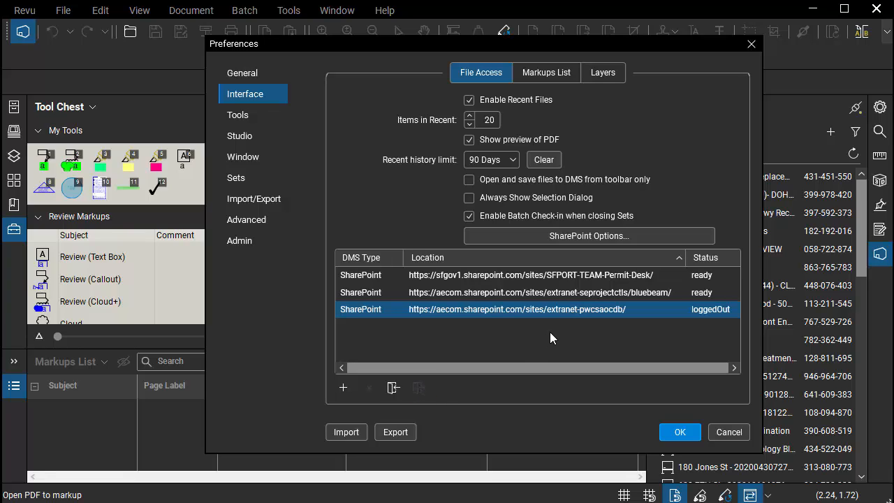
Review the PWCSA entry's connection settings, log back in to the site, and apply the Preferences
double_click(566, 309)
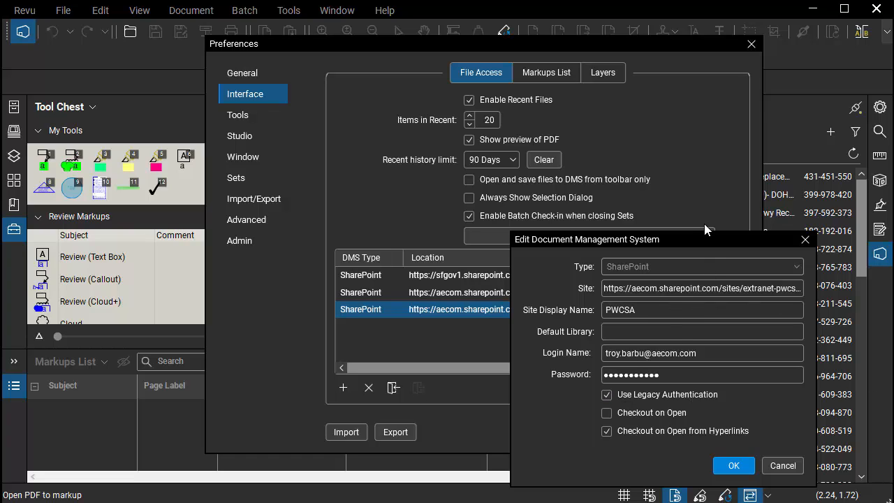
left_click_drag(682, 243, 609, 180)
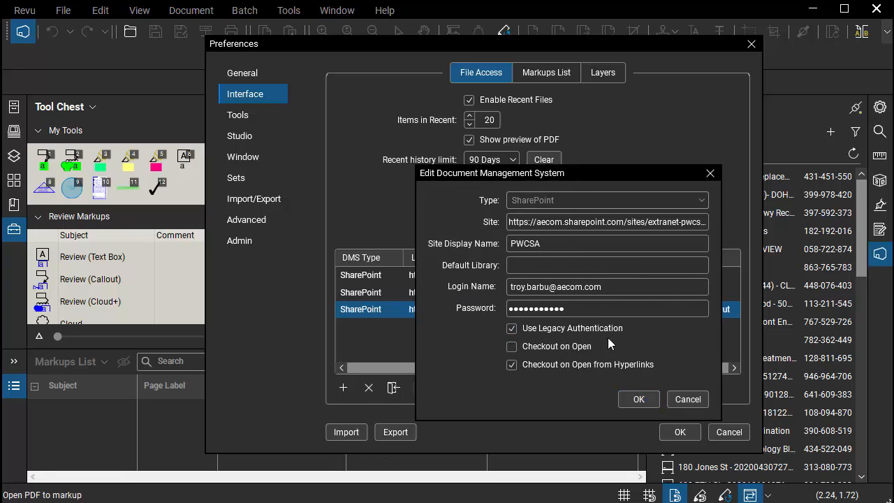
left_click(639, 399)
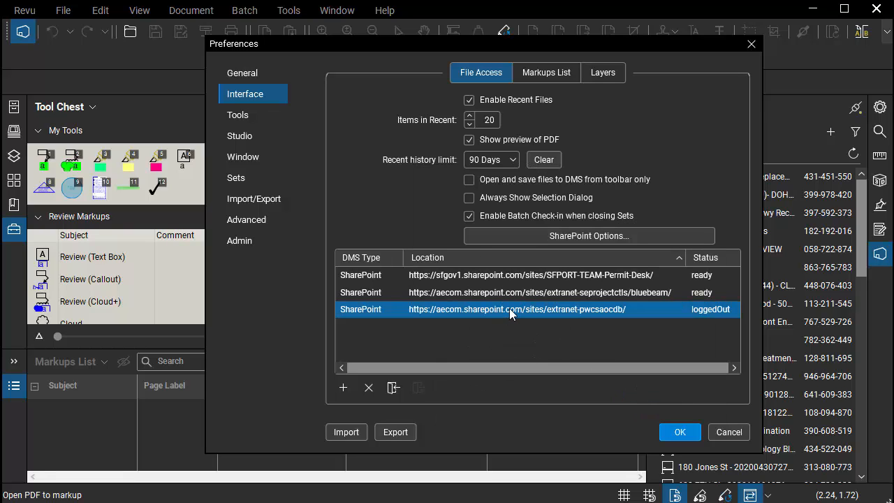
left_click(393, 389)
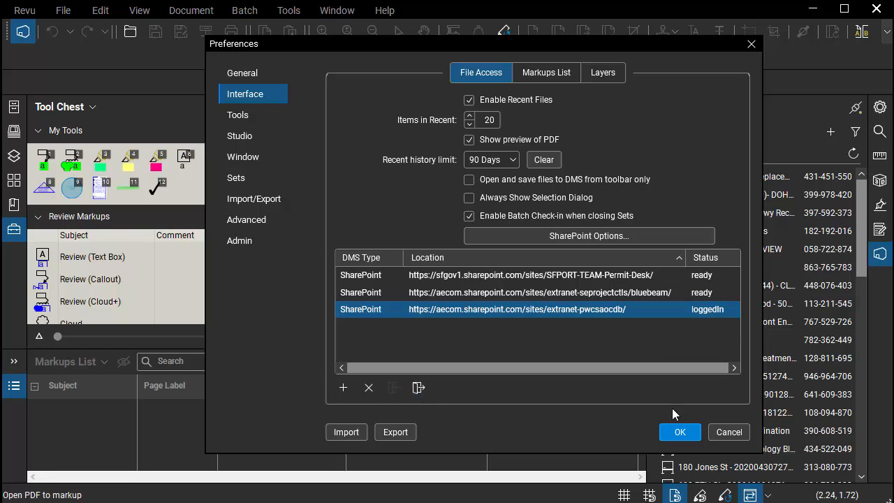
left_click(684, 430)
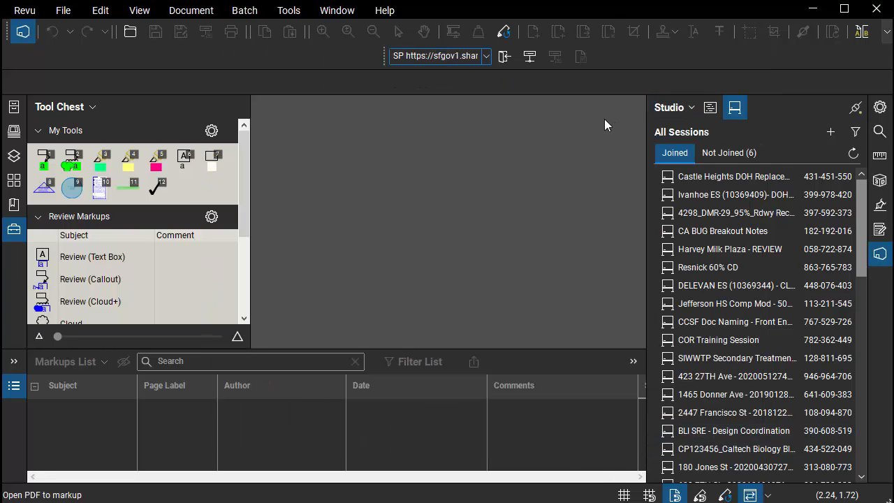
Make PWCSA the active document management system and browse its SharePoint library for a file to open
left_click(486, 56)
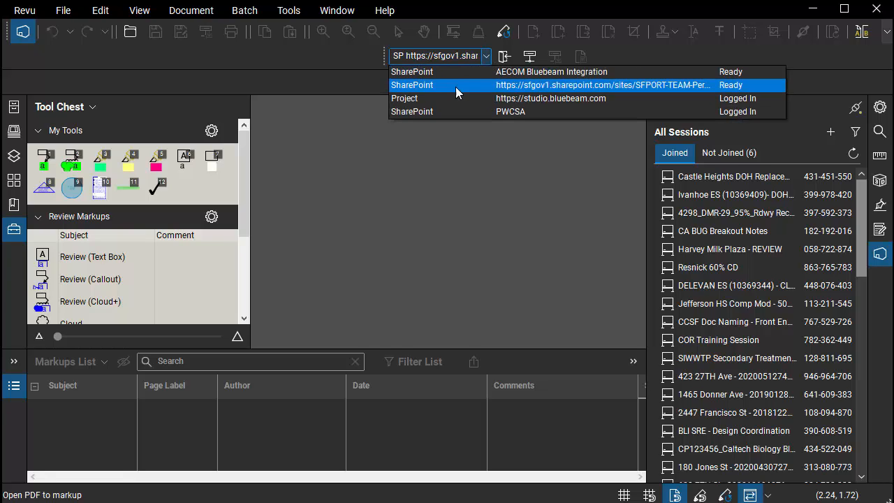
left_click(511, 113)
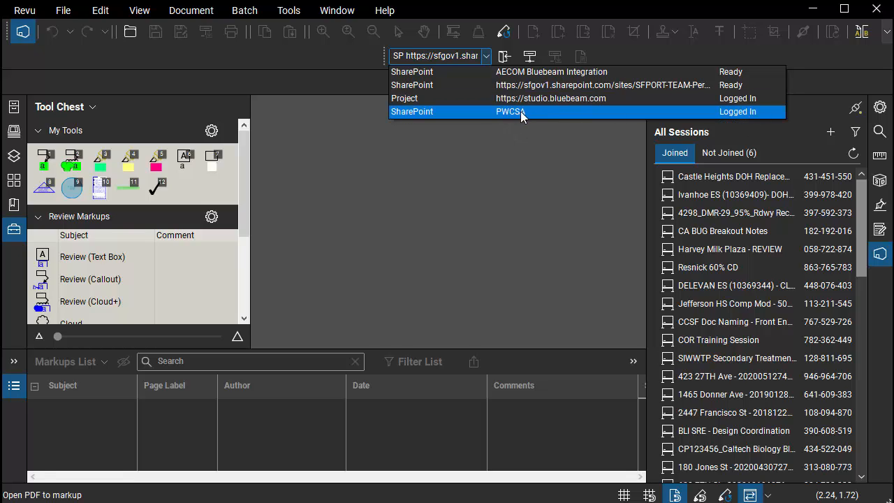
left_click(520, 113)
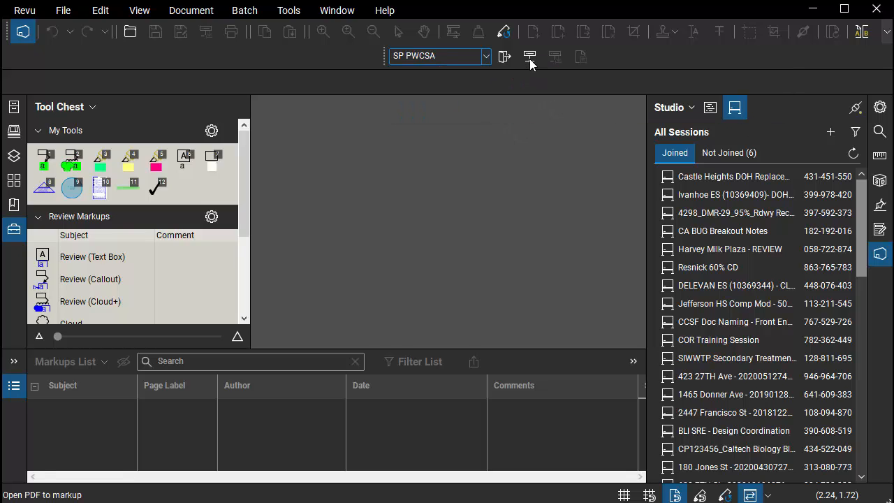
left_click(423, 56)
left_click(530, 59)
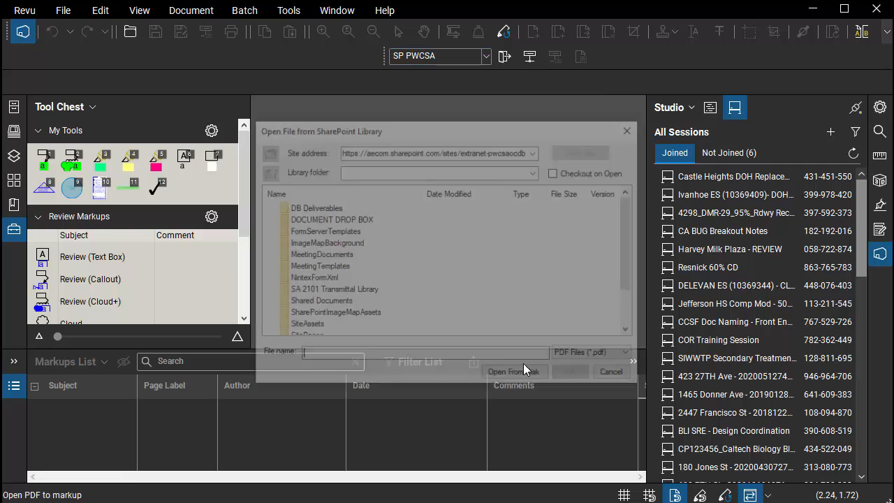
Enlarge the SharePoint file-opening dialog, switch to the browser, and review the libraries on the site's Site contents page
left_click_drag(458, 128, 457, 85)
left_click_drag(636, 340, 669, 437)
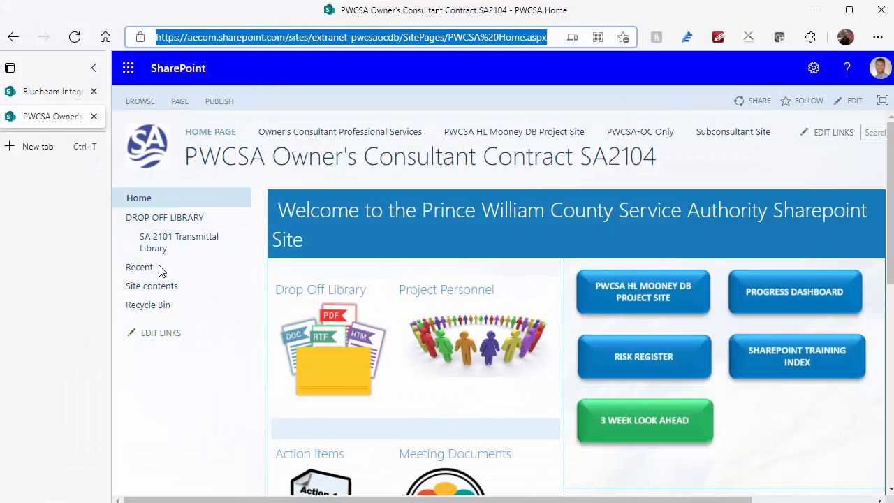
left_click(479, 366)
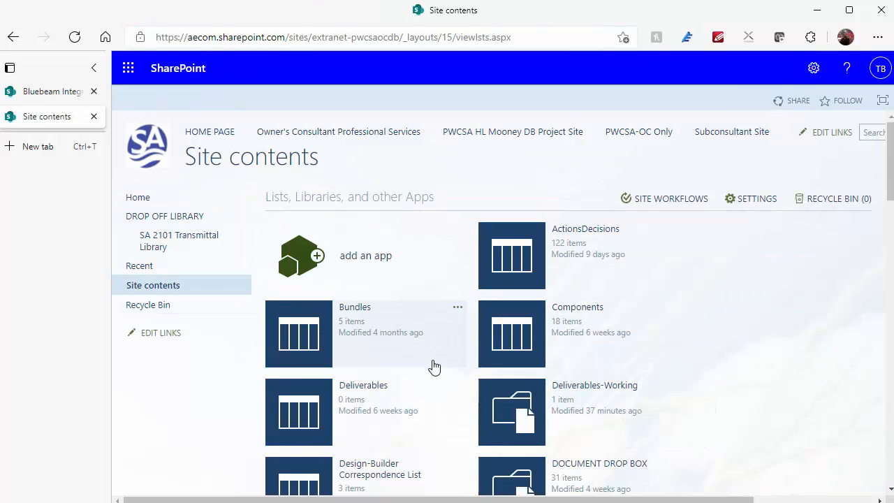
scroll(433, 365, "down", 6)
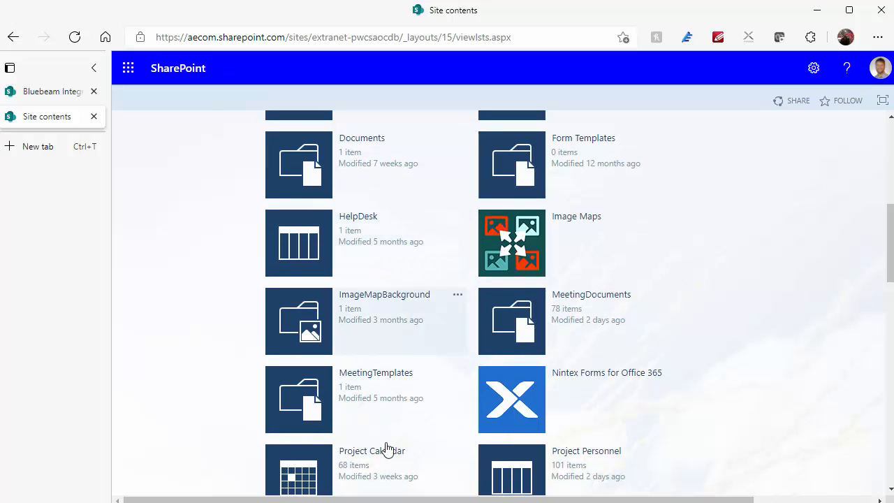
scroll(375, 411, "down", 4)
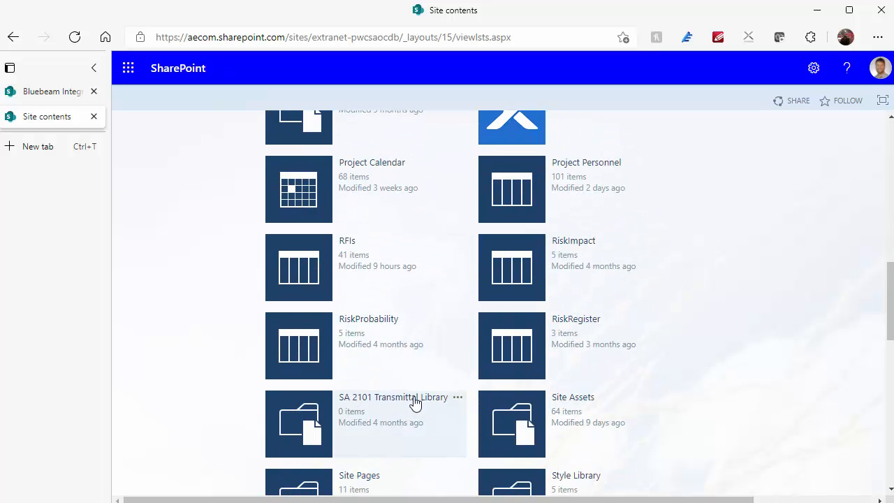
Select the DB Deliverables folder in Bluebeam Revu, and examine the matching Deliverables-Working library and its Test doc.txt in the browser
left_click(814, 12)
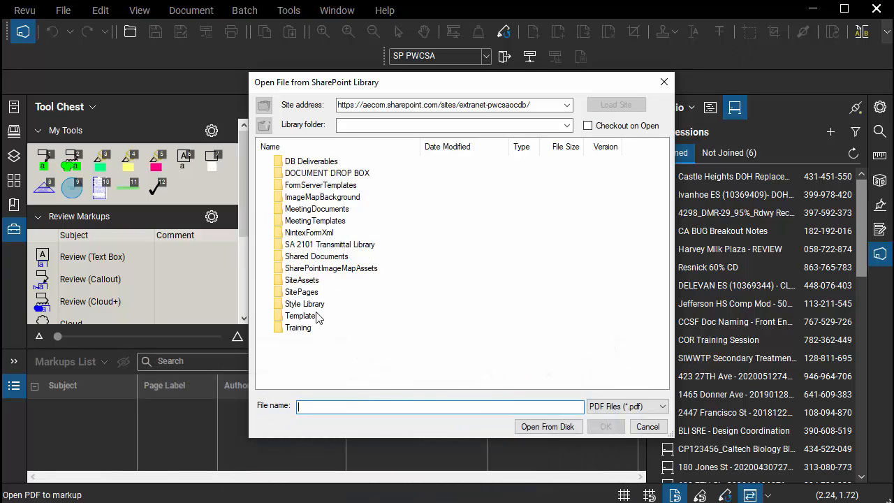
left_click(333, 163)
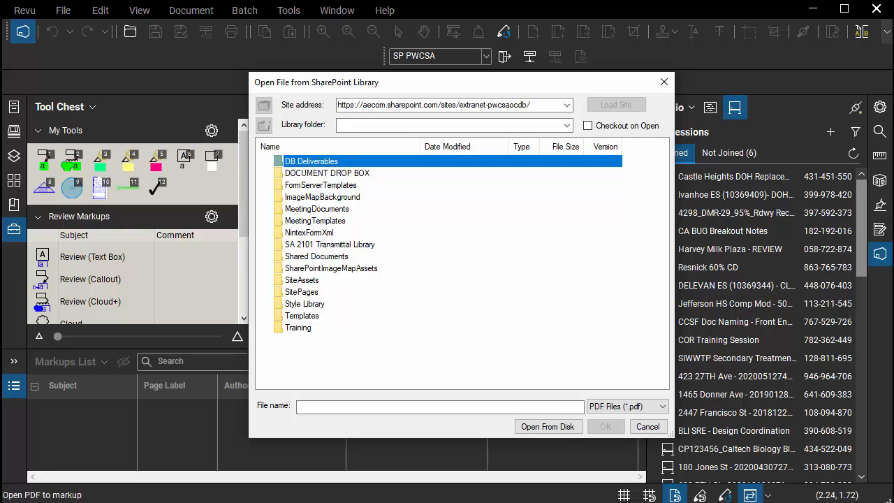
left_click(255, 501)
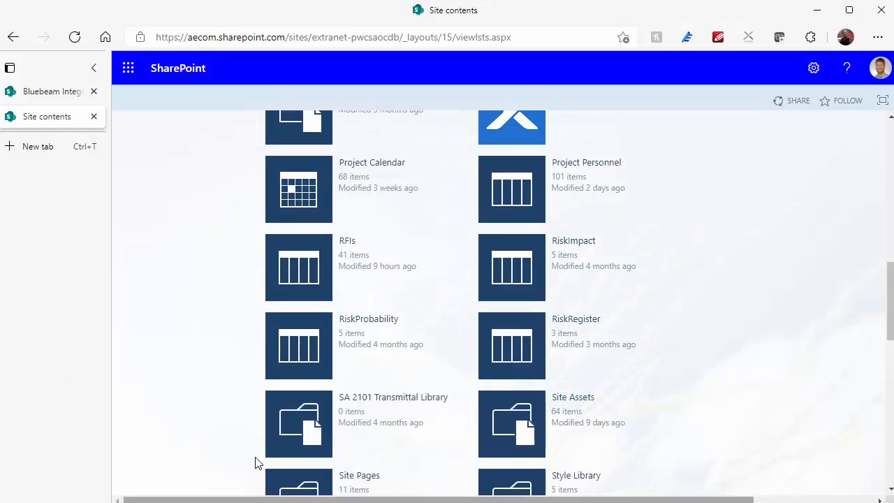
scroll(527, 233, "up", 4)
scroll(527, 234, "up", 5)
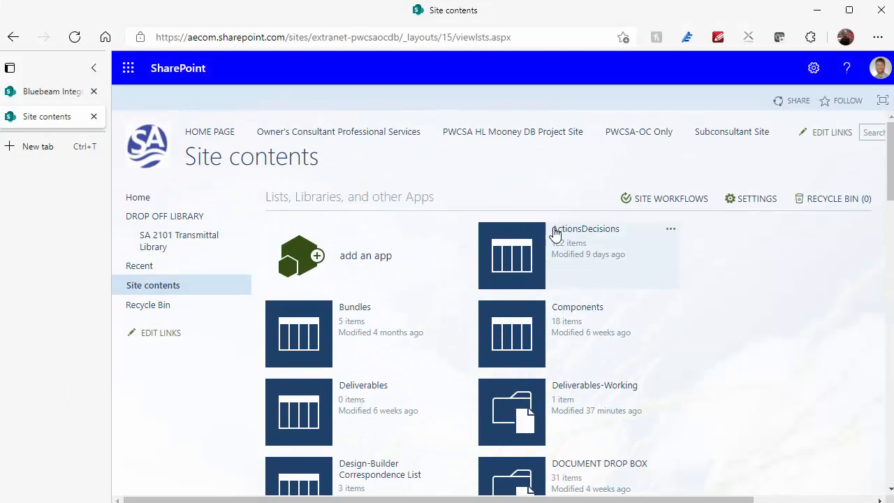
left_click(571, 409)
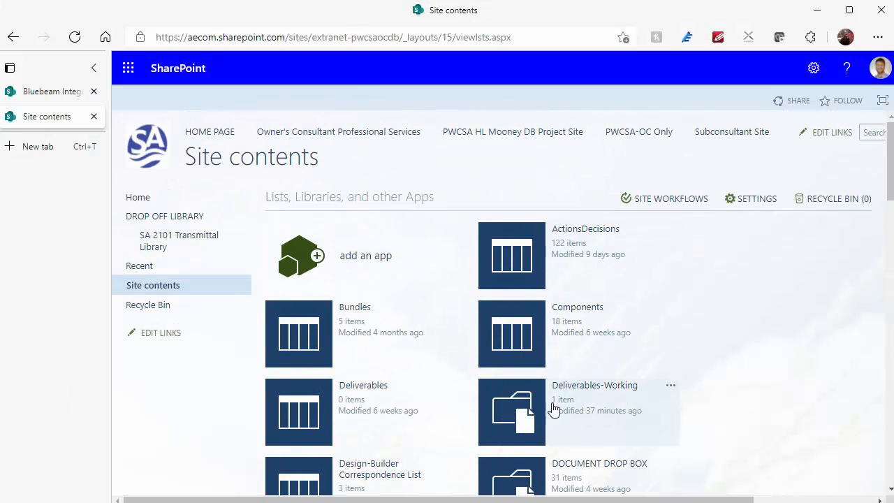
left_click(519, 415)
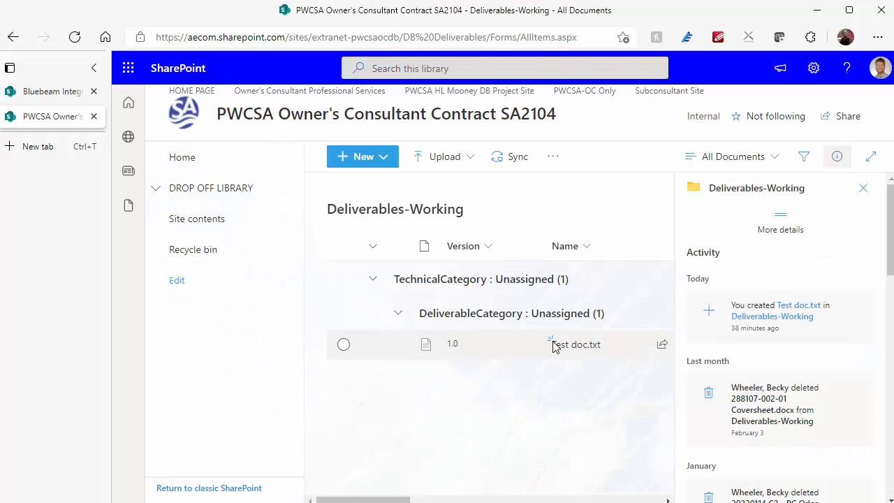
left_click(565, 344)
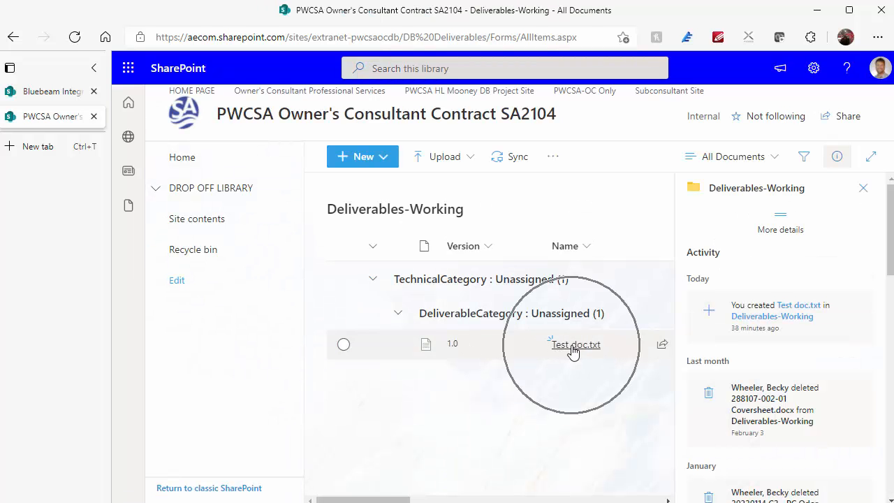
Return to Bluebeam Revu, open the DB Deliverables folder, and view its contents under the All Files and PDF Files filters
left_click(816, 9)
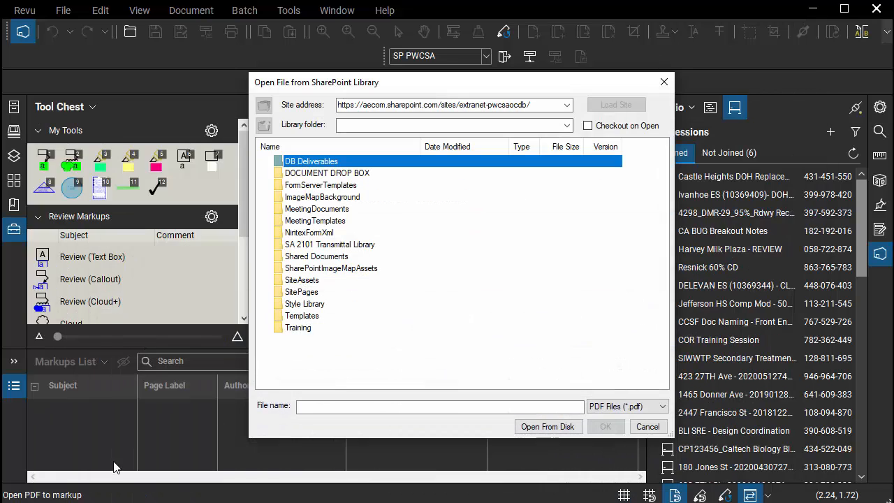
double_click(318, 163)
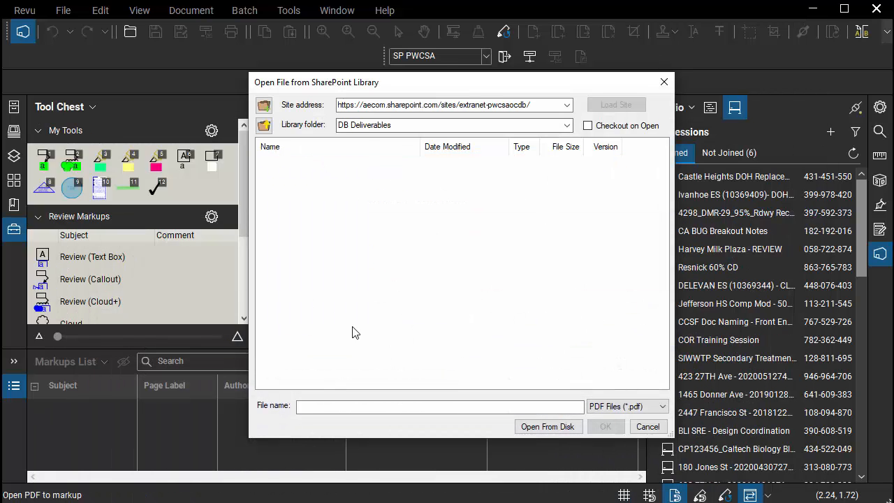
left_click(651, 408)
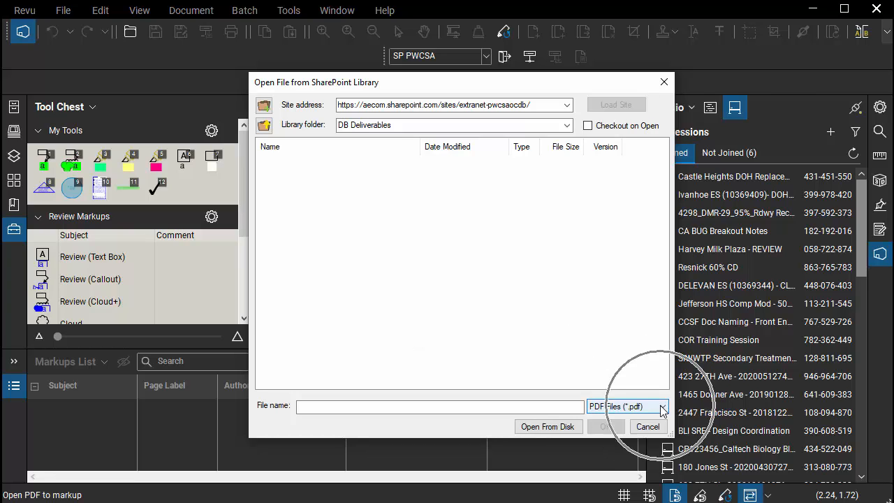
left_click(608, 434)
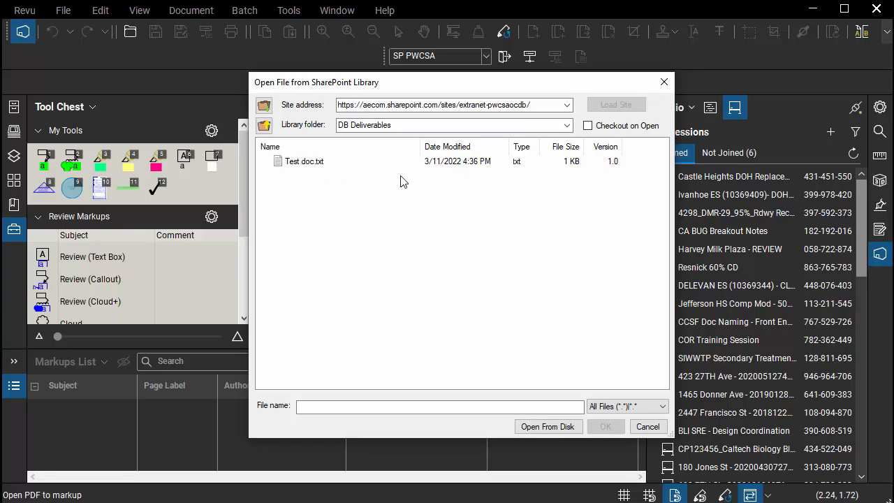
left_click(656, 407)
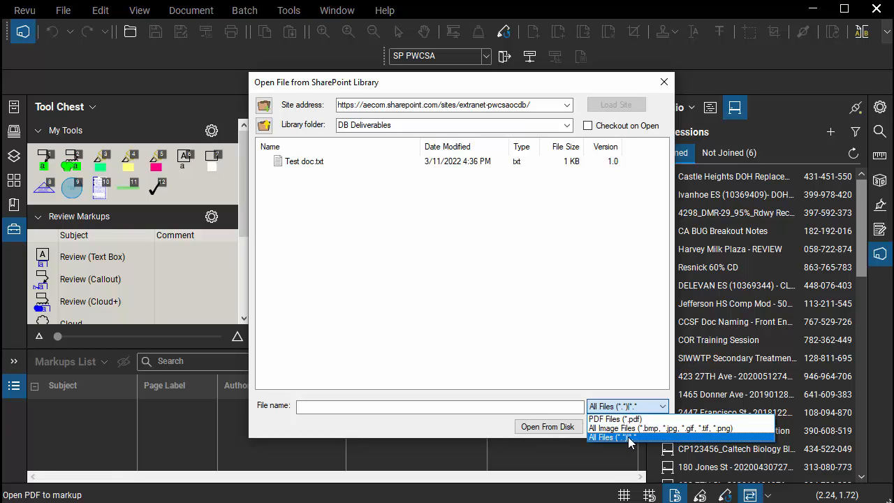
left_click(645, 418)
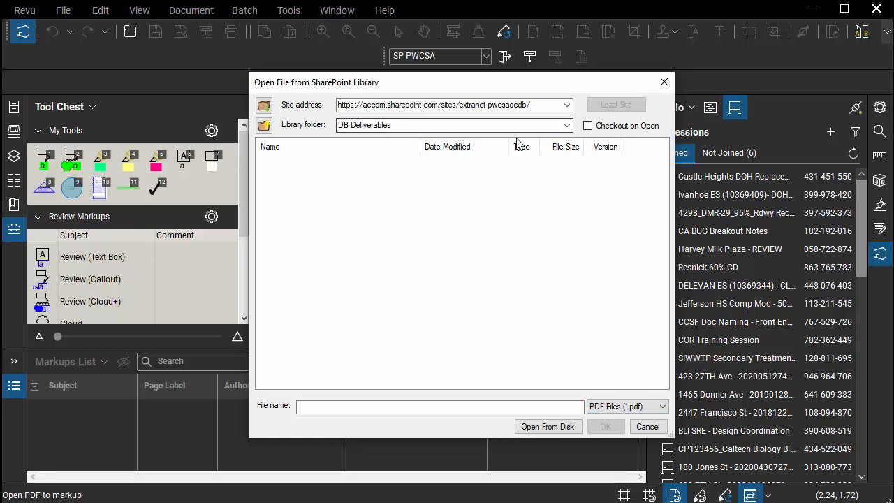
Copy the library folder name DB Deliverables and cancel the SharePoint file-opening dialog
left_click(398, 126)
right_click(366, 122)
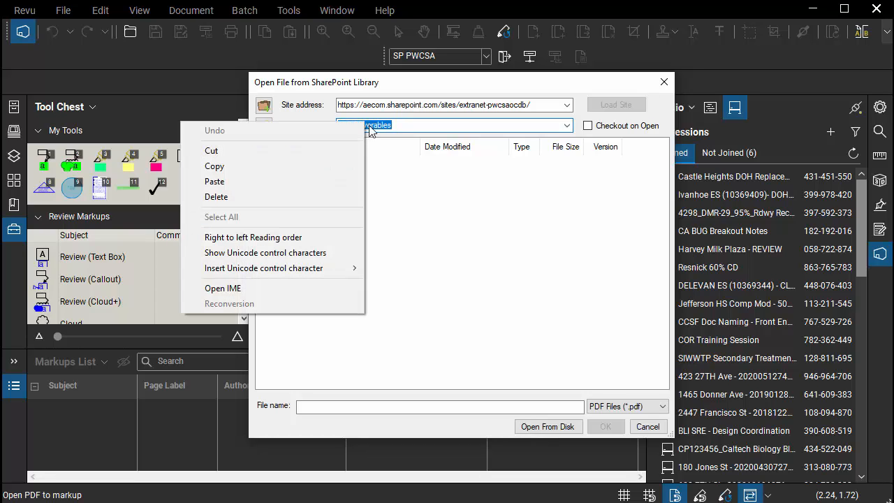
left_click(215, 167)
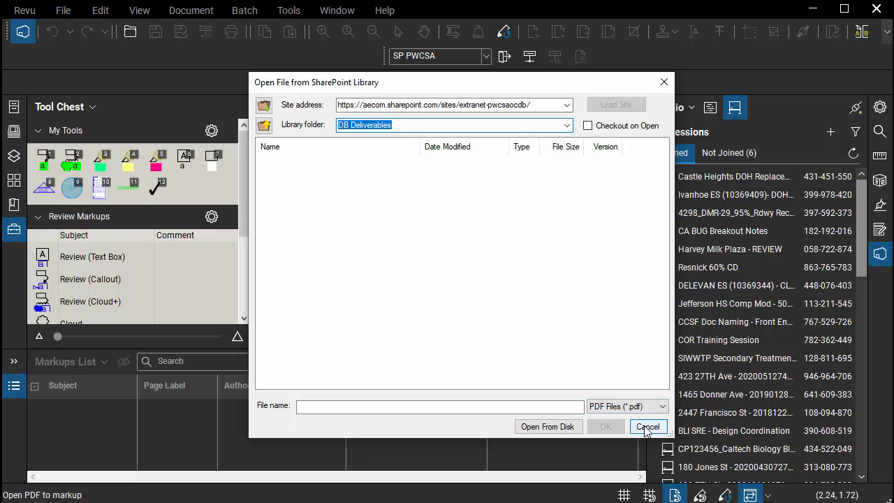
left_click(646, 428)
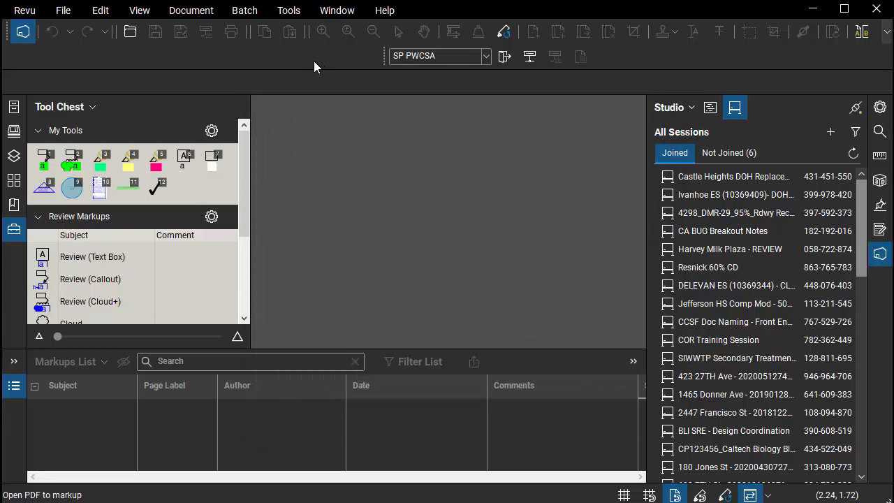
Widen the Location column in the Preferences' document management system list and log out of the PWCSA SharePoint entry
left_click(25, 9)
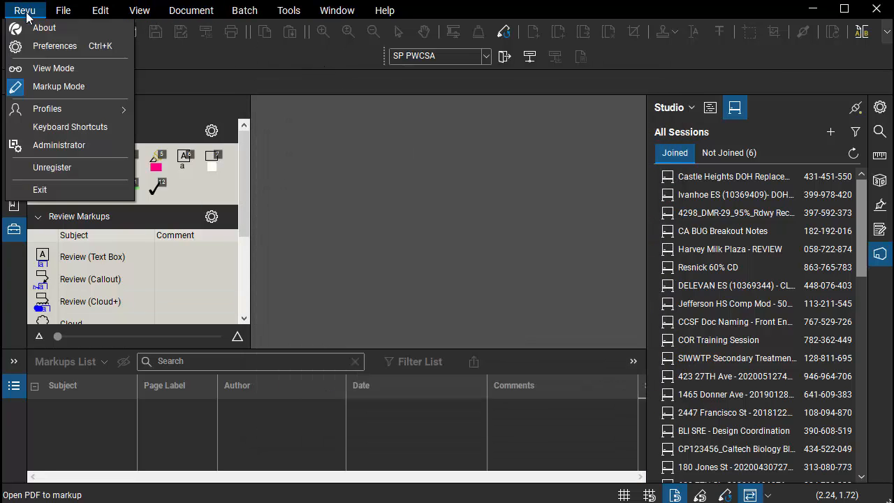
left_click(44, 46)
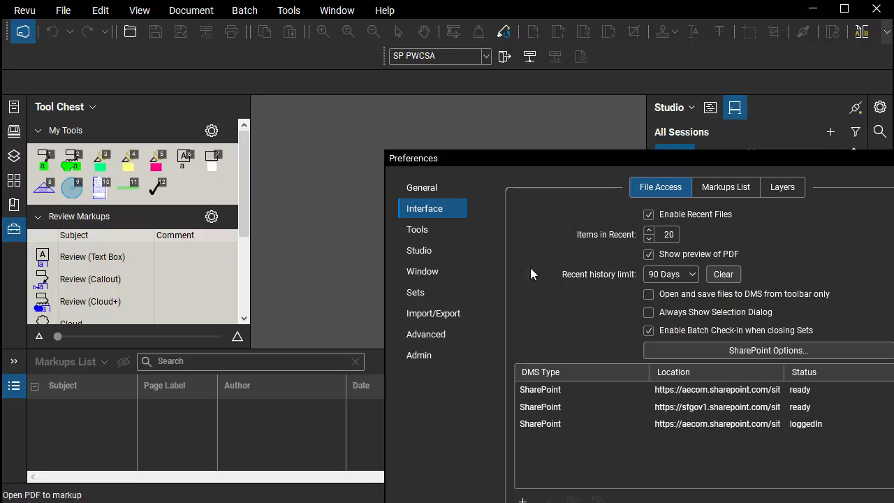
left_click_drag(599, 148, 450, 47)
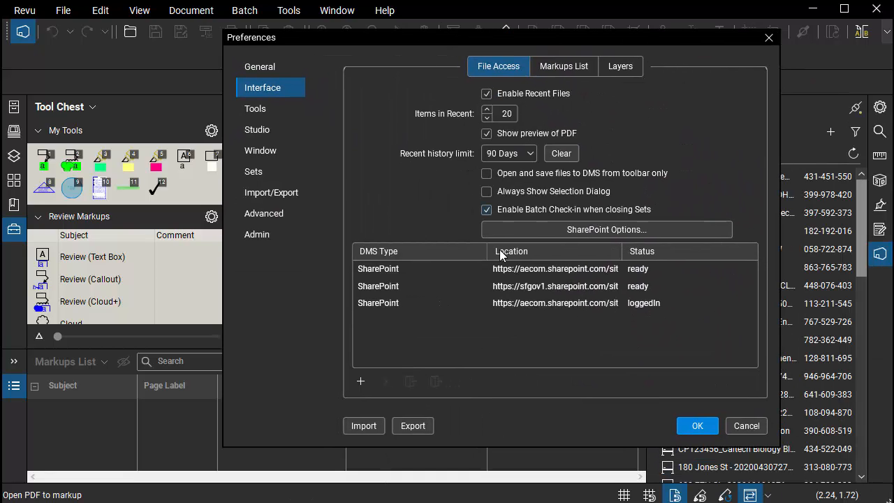
left_click(449, 302)
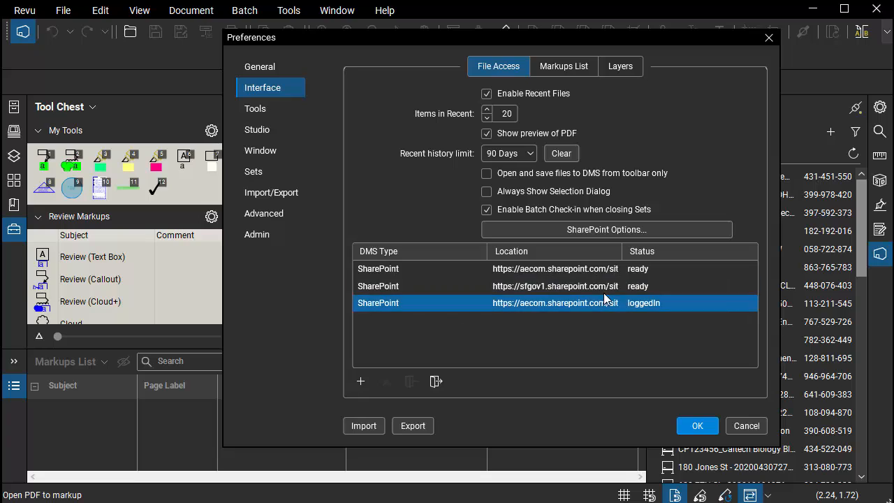
left_click_drag(620, 250, 721, 251)
left_click(681, 307)
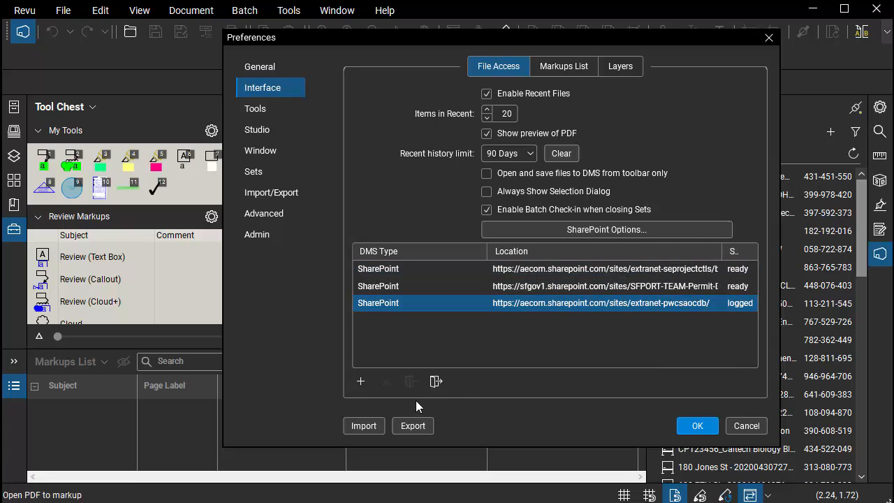
left_click(436, 382)
Set the PWCSA entry's default library to DB Deliverables, log back in to the site, and apply the Preferences
double_click(620, 301)
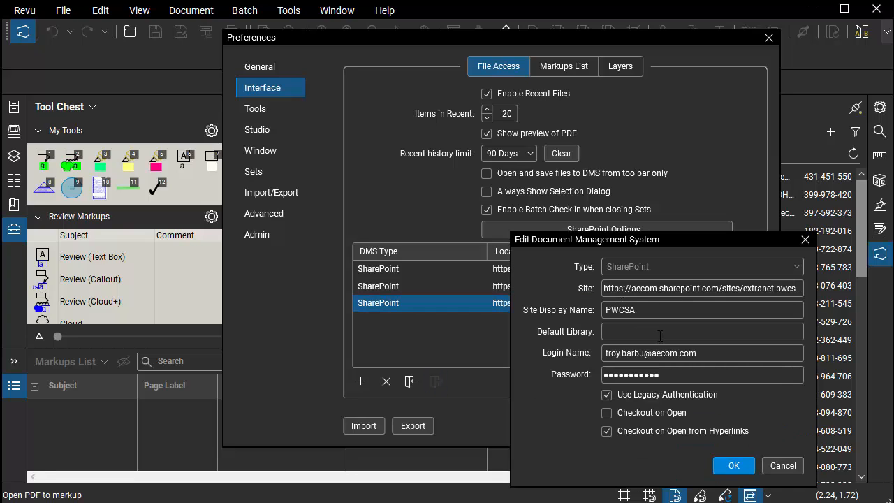
left_click(625, 332)
key("ctrl+v")
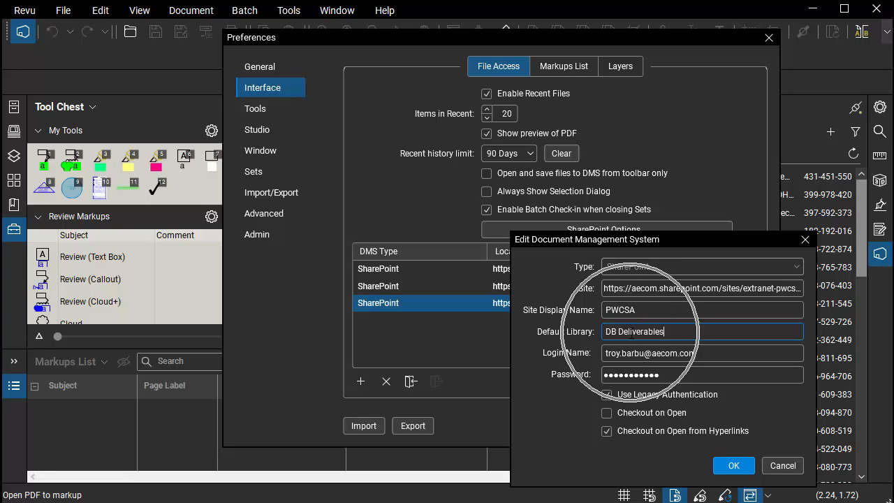
left_click_drag(664, 331, 604, 333)
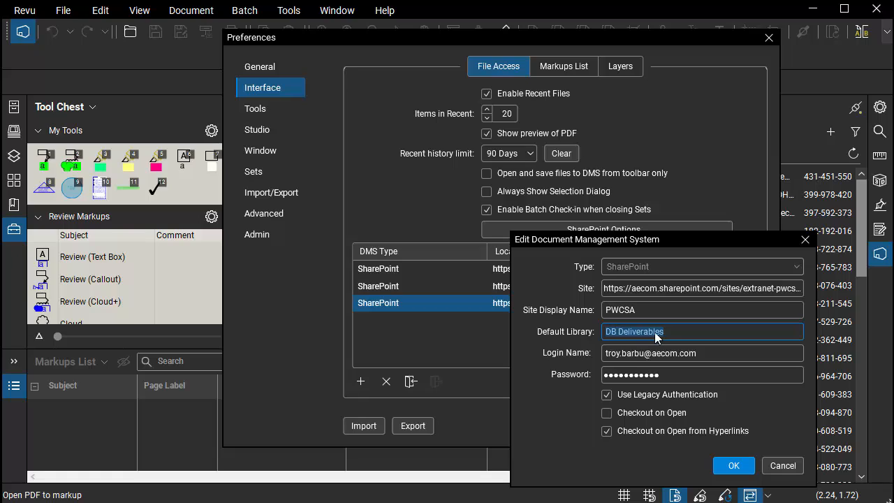
left_click(675, 332)
left_click(736, 469)
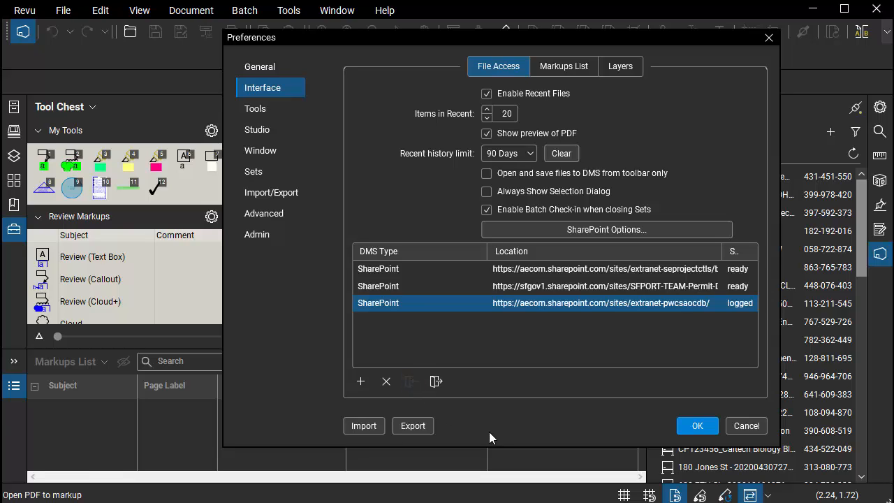
left_click(695, 426)
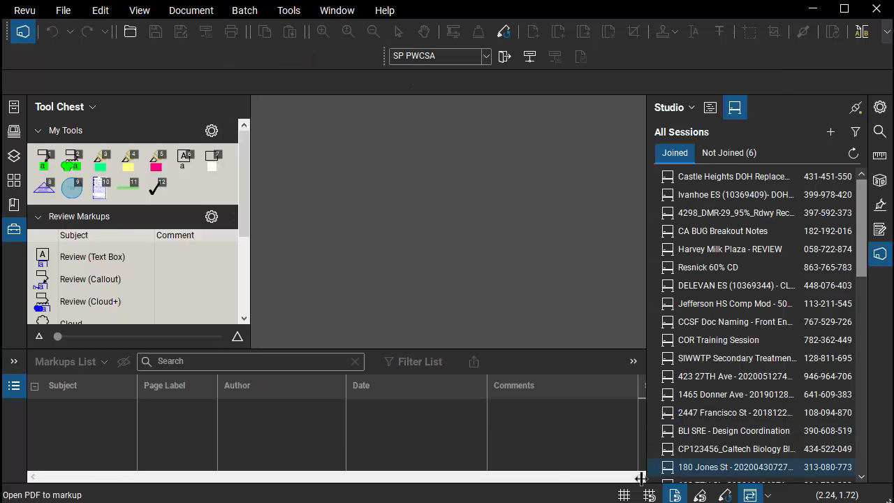
Browse the PWCSA SharePoint libraries from the parent level, reopen DB Deliverables, and enable Checkout on Open
left_click(530, 57)
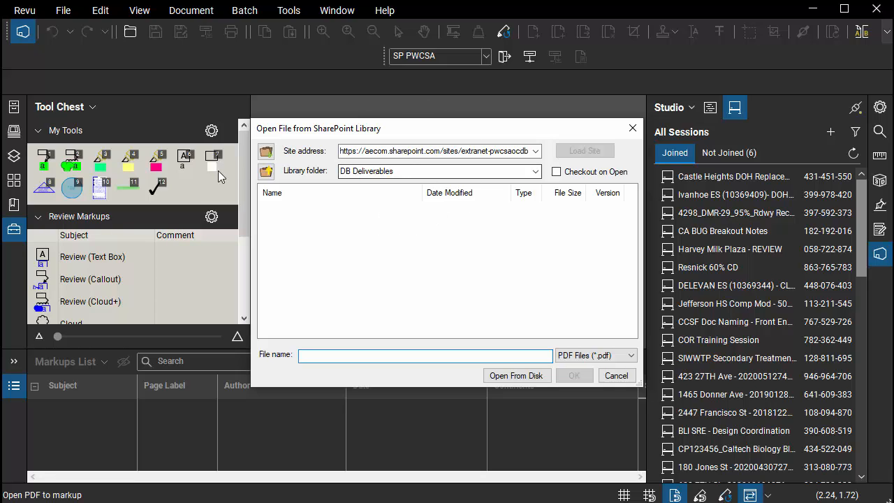
left_click(266, 173)
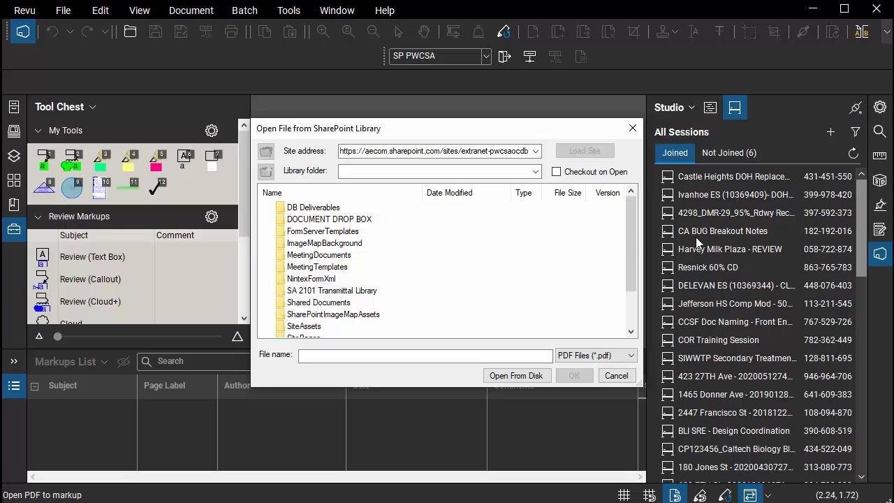
left_click_drag(633, 226, 591, 210)
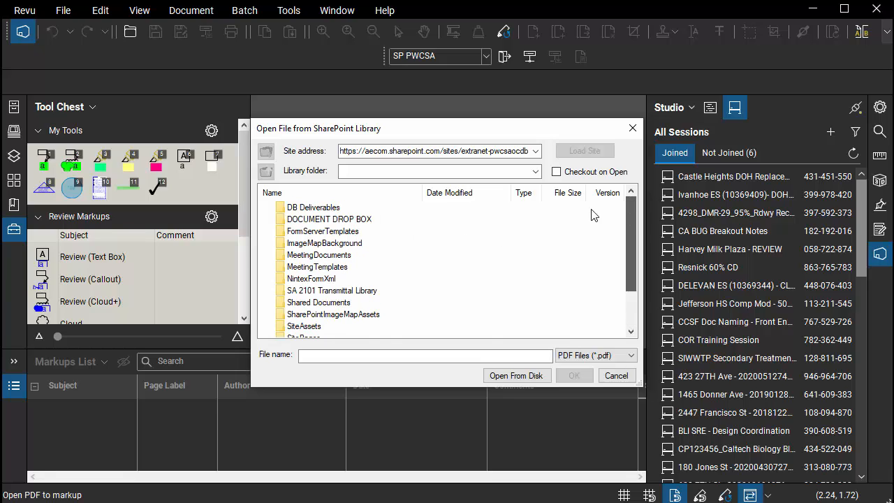
double_click(309, 209)
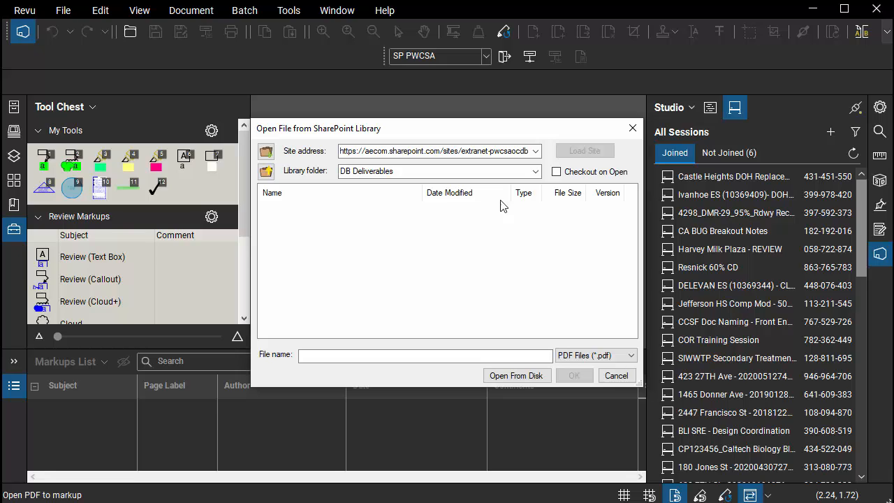
left_click(556, 172)
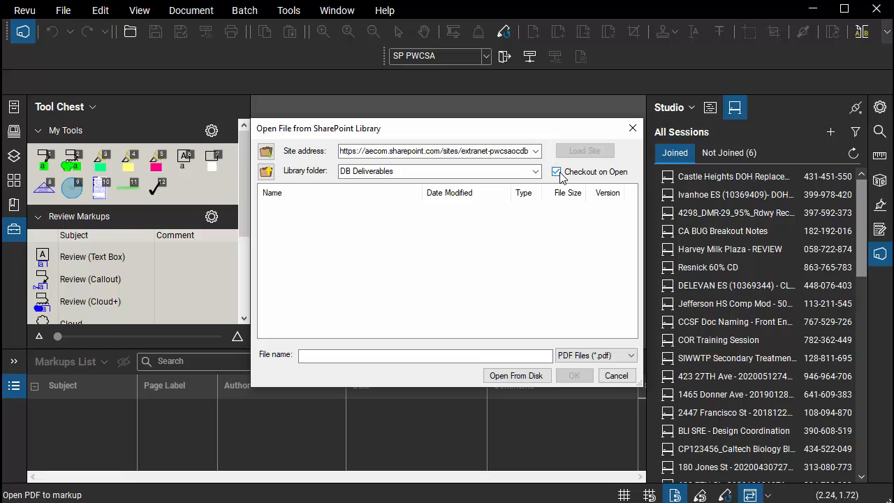